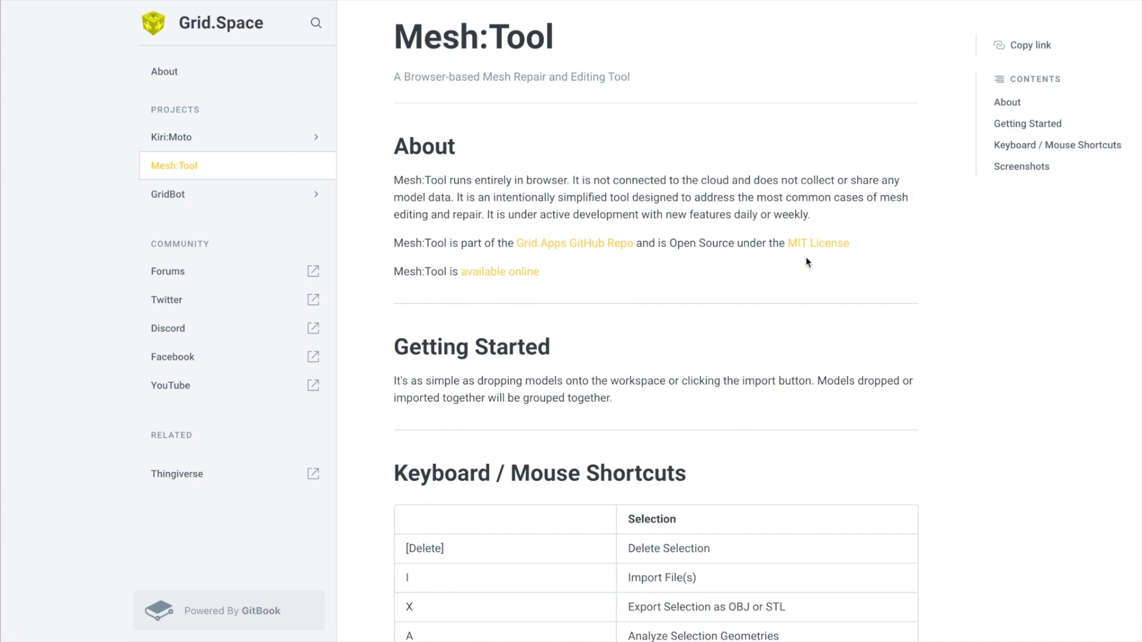
# Read through the keyboard and mouse shortcuts table in the Mesh:Tool documentation
pyautogui.scroll(-7, 806, 262)
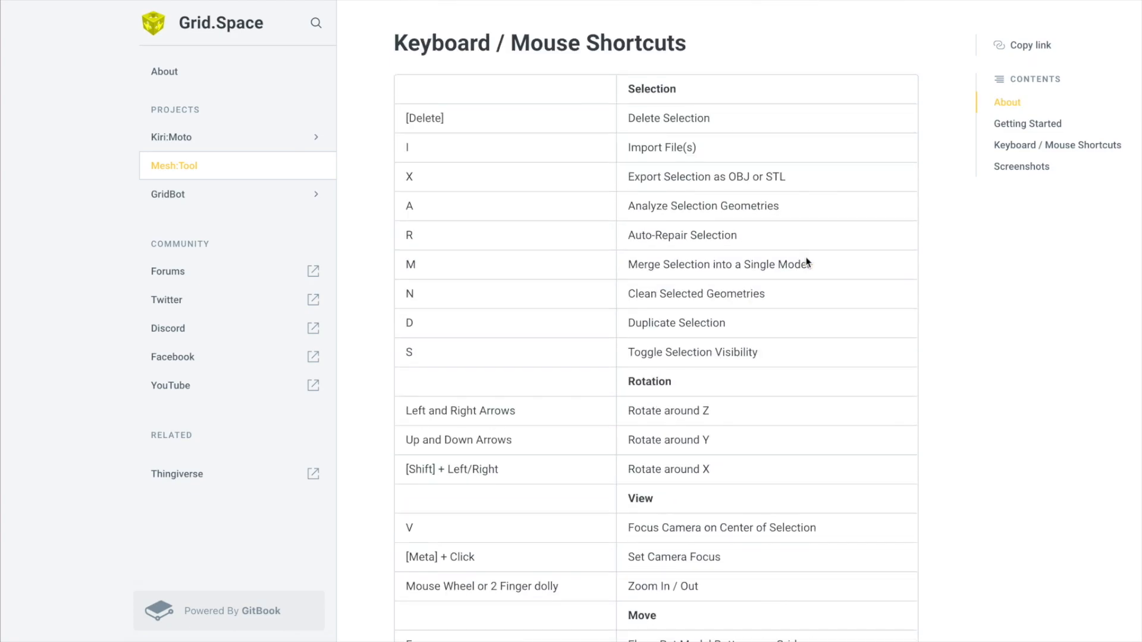
pyautogui.scroll(10, 807, 257)
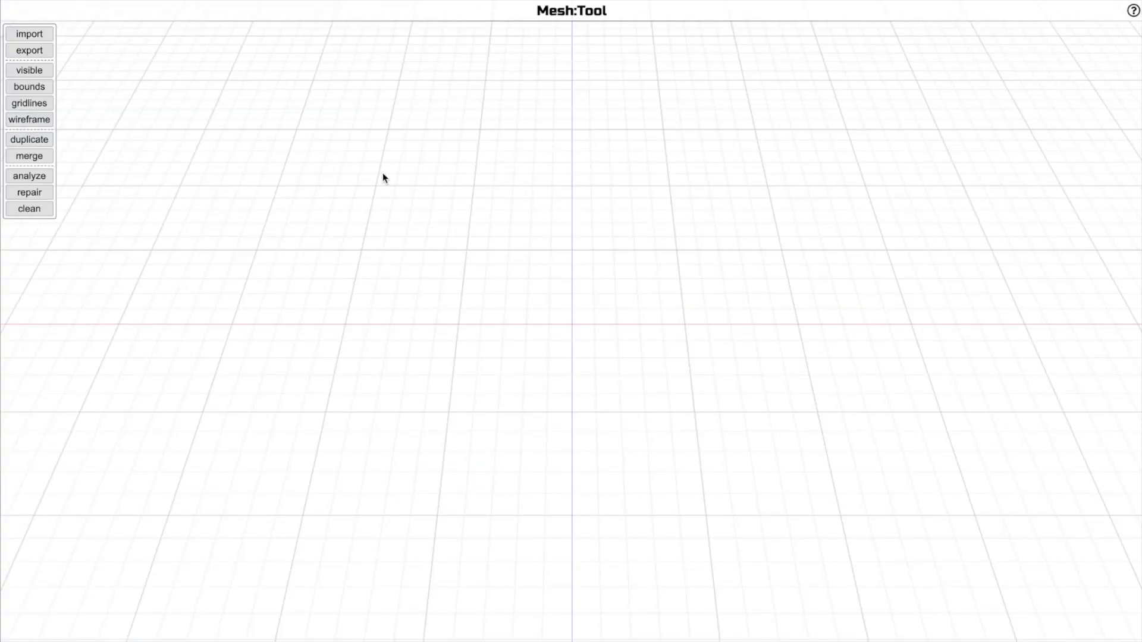
# Import the dont-panic.obj model from the many-body folder into the workspace
pyautogui.click(41, 38)
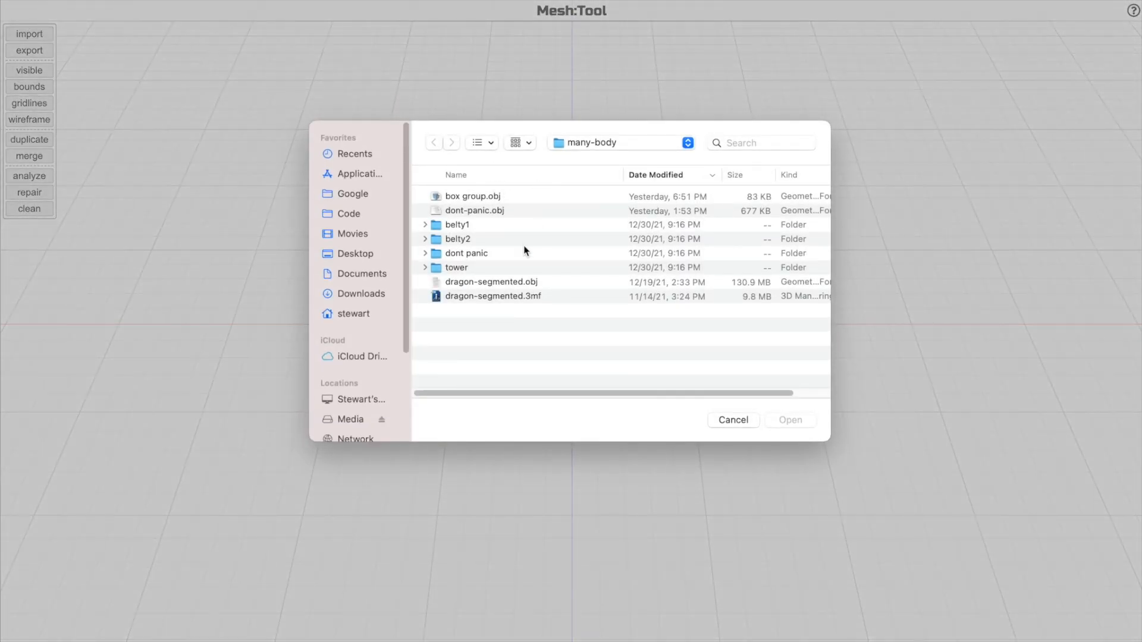
pyautogui.doubleClick(515, 211)
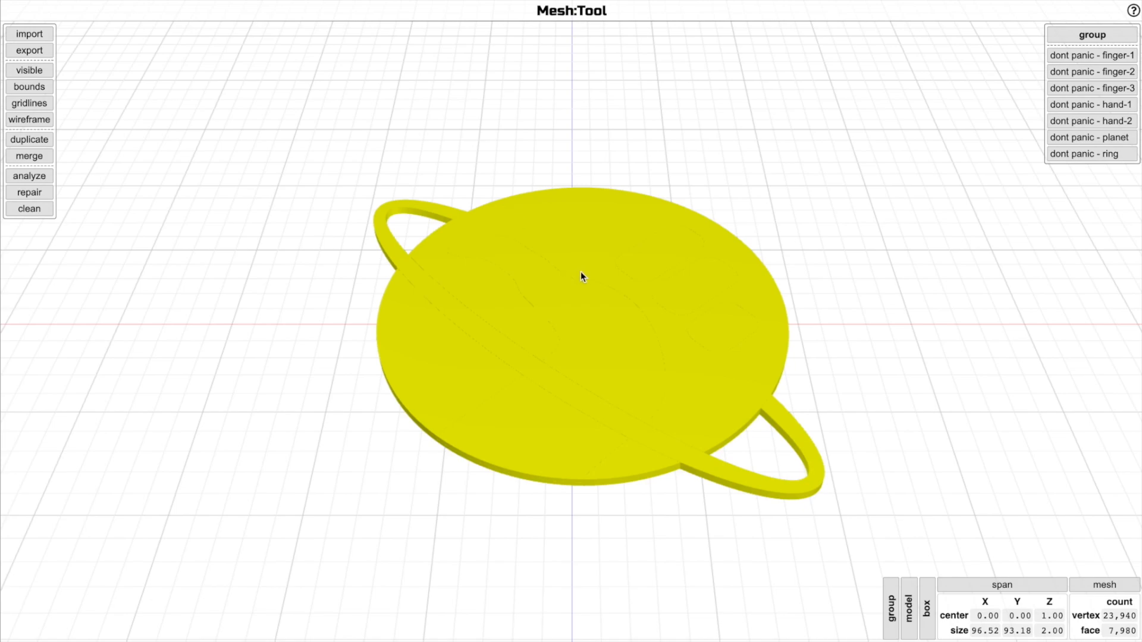
# Select individual parts of the group one by one, then the three finger models together, and clear the selection
pyautogui.click(1074, 123)
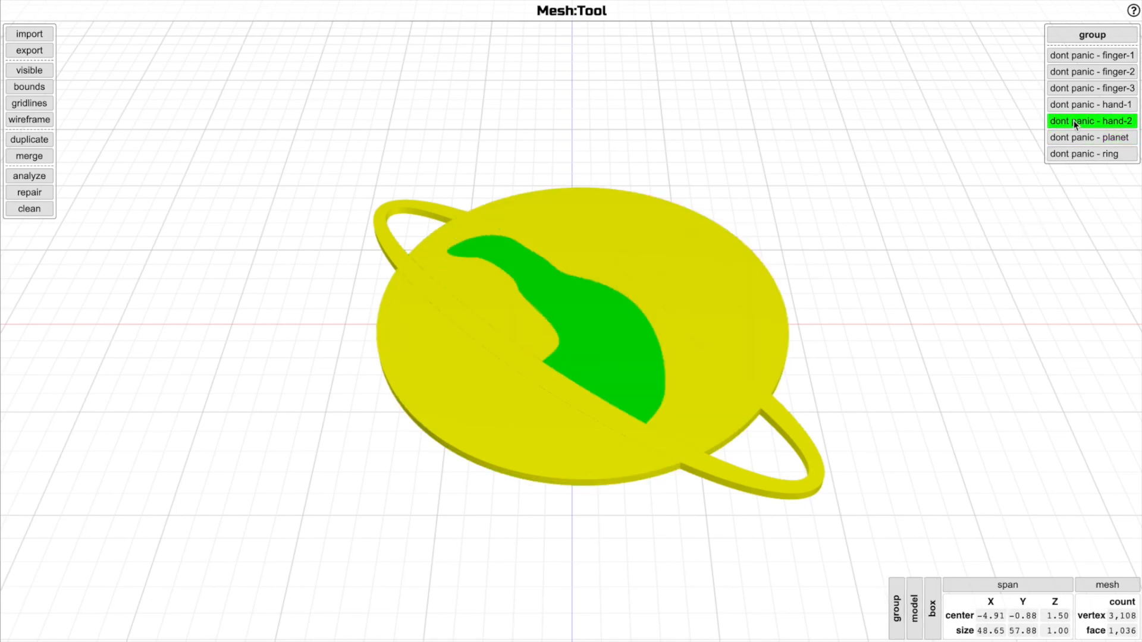
pyautogui.click(1078, 104)
pyautogui.click(1083, 93)
pyautogui.keyDown('shift'); pyautogui.click(1086, 68); pyautogui.keyUp('shift')
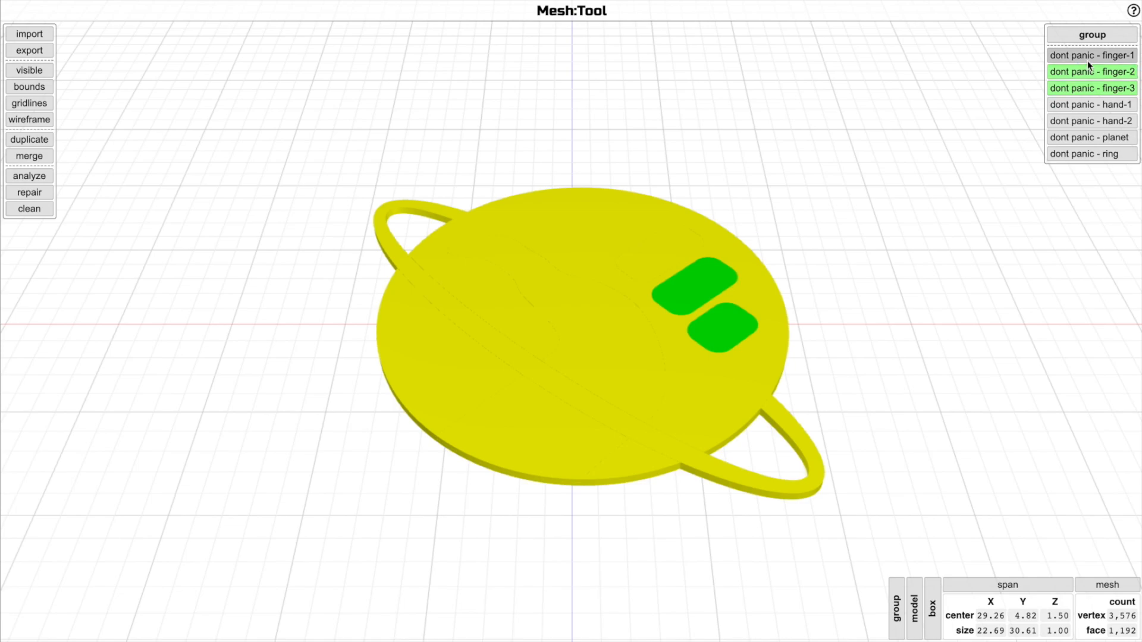
pyautogui.keyDown('shift'); pyautogui.click(1088, 58); pyautogui.keyUp('shift')
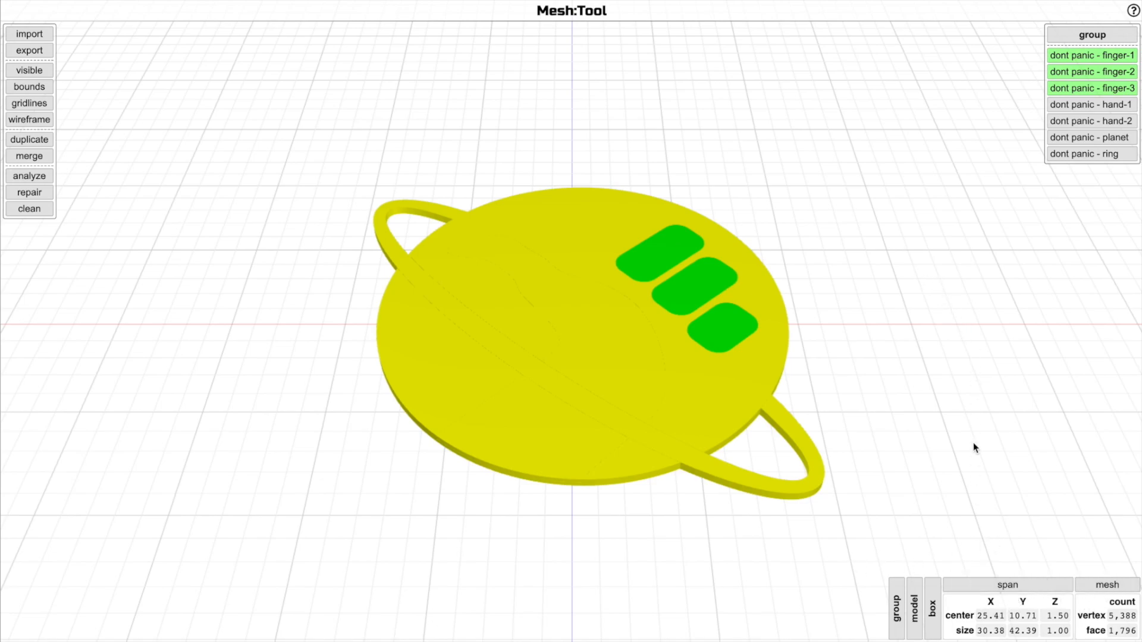
pyautogui.click(856, 326)
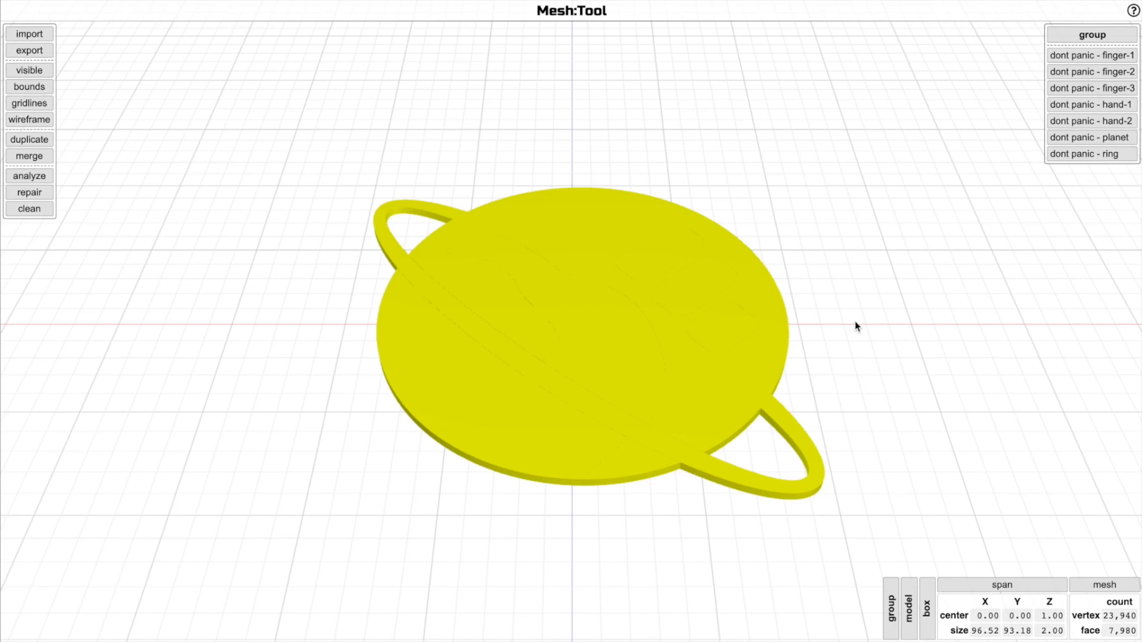
# Expand the bounding box information panel and collapse it again
pyautogui.click(927, 608)
pyautogui.click(790, 608)
pyautogui.click(791, 584)
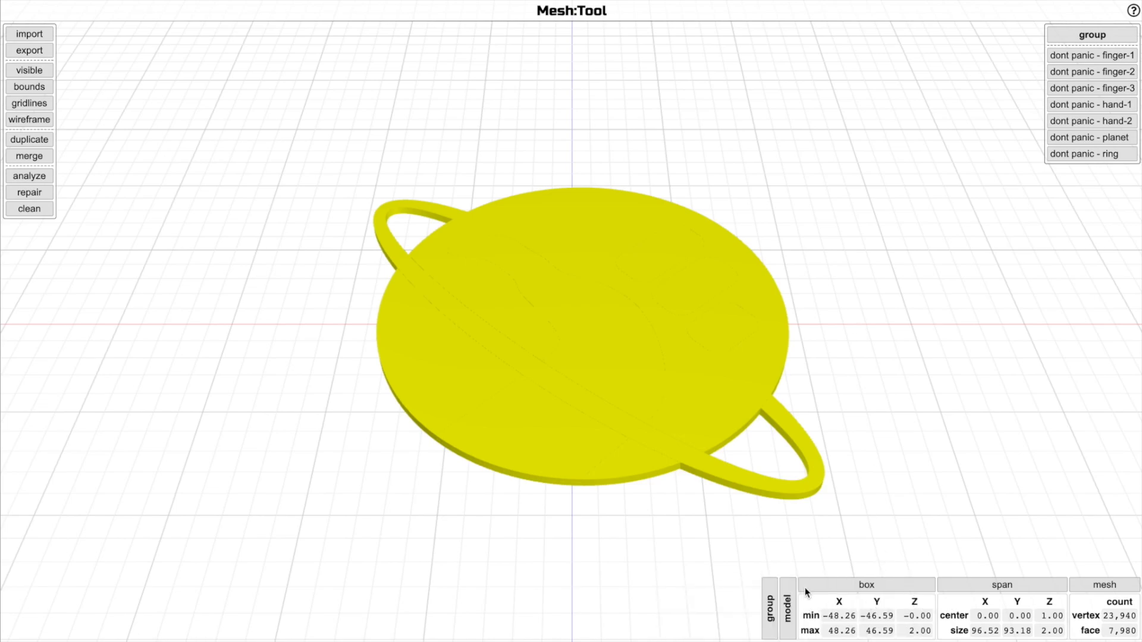
pyautogui.click(855, 586)
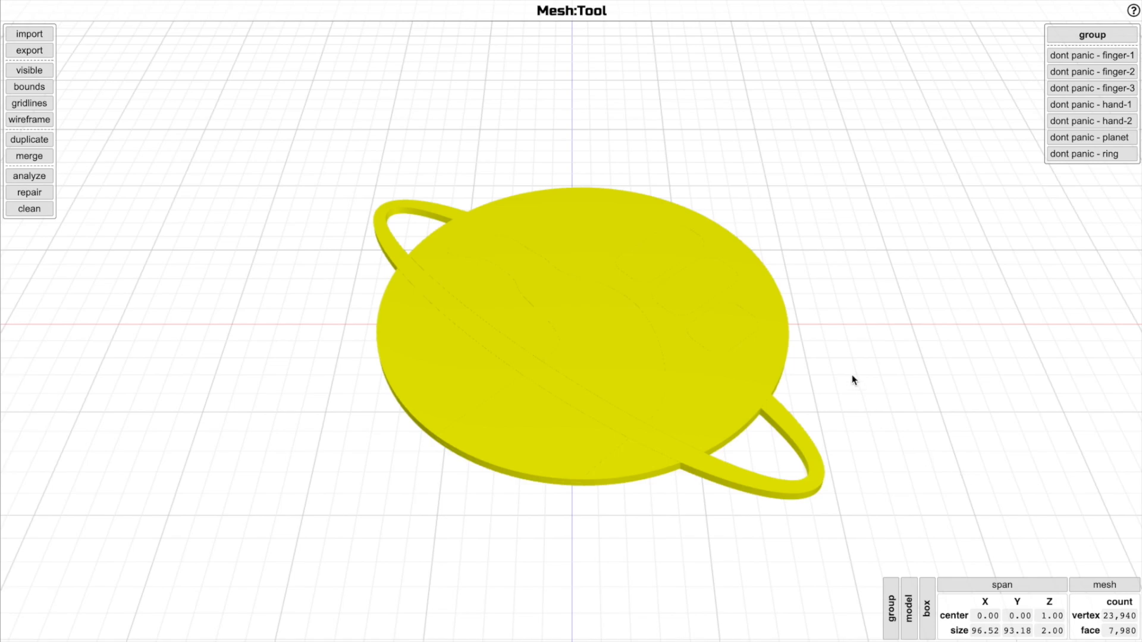
# Reload the page to test that the workspace with its models is restored
pyautogui.scroll(3, 854, 380)
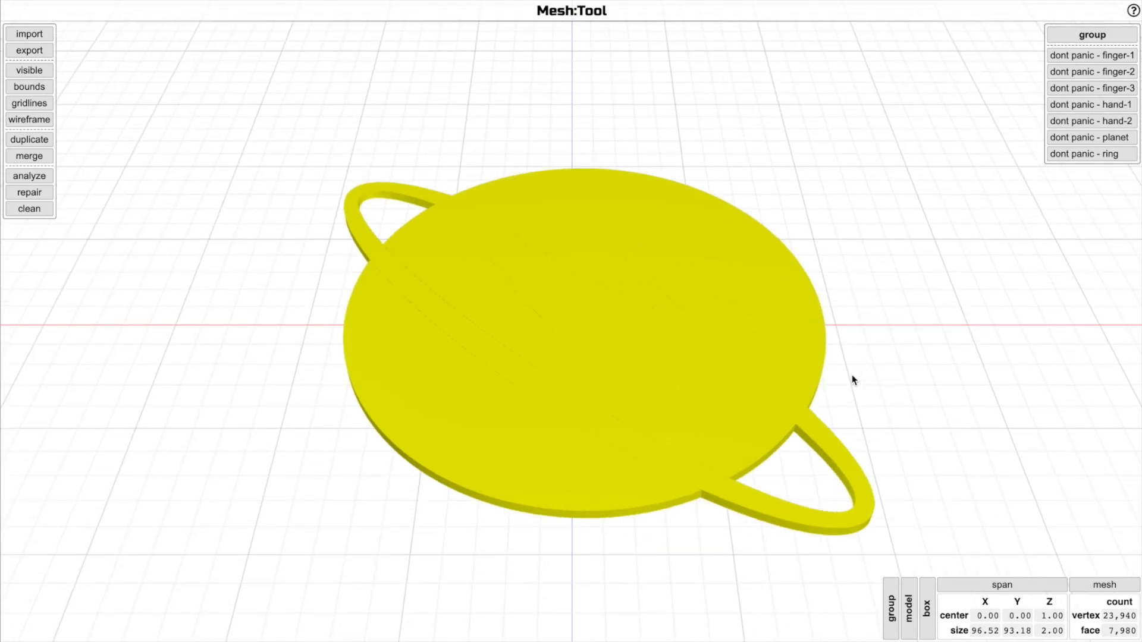
pyautogui.hotkey('ctrl', 'r')
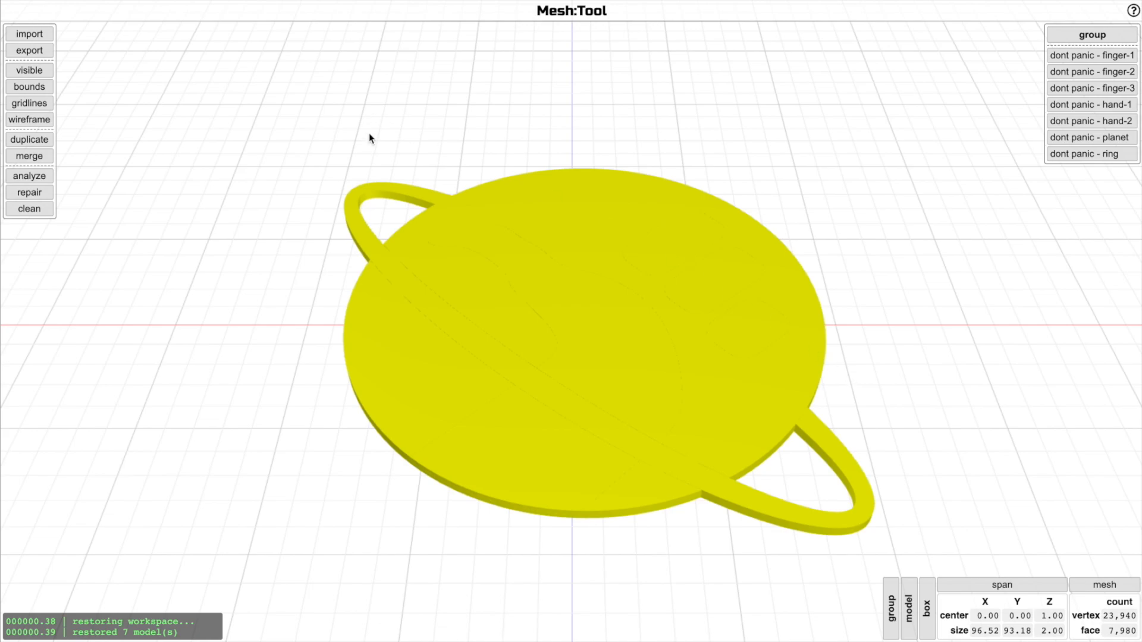
# Select the finger-3 model and toggle its visibility off and back on
pyautogui.click(49, 74)
pyautogui.click(49, 74)
pyautogui.click(1128, 89)
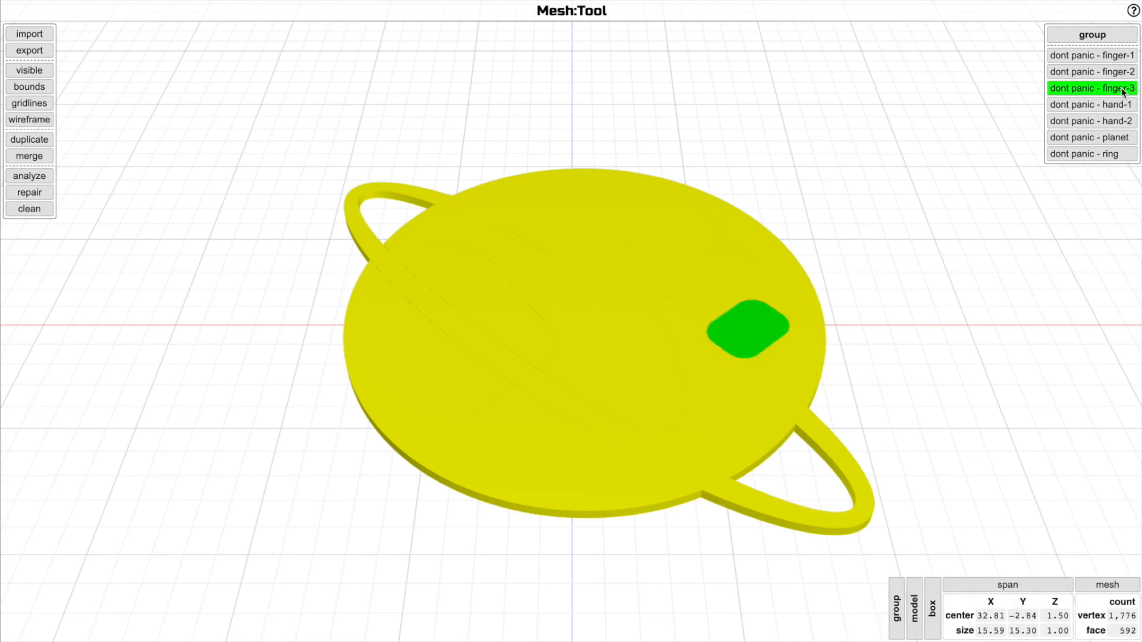
pyautogui.click(30, 73)
pyautogui.click(30, 74)
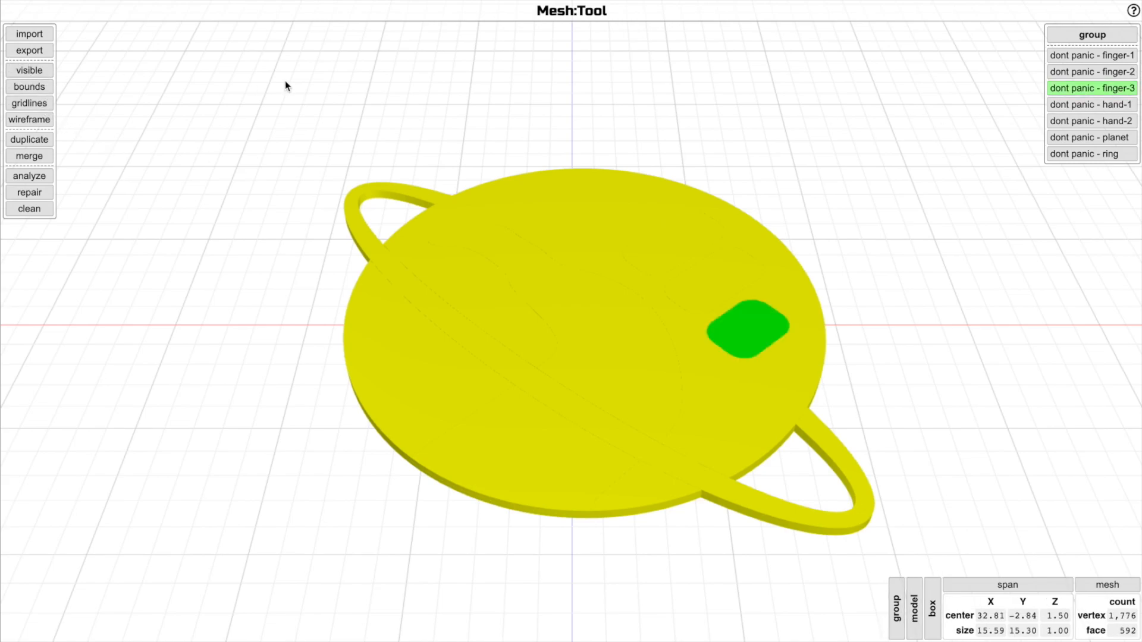
# Toggle the bounds, gridlines and wireframe displays on and back off
pyautogui.click(31, 90)
pyautogui.click(30, 91)
pyautogui.click(33, 104)
pyautogui.click(32, 105)
pyautogui.click(27, 120)
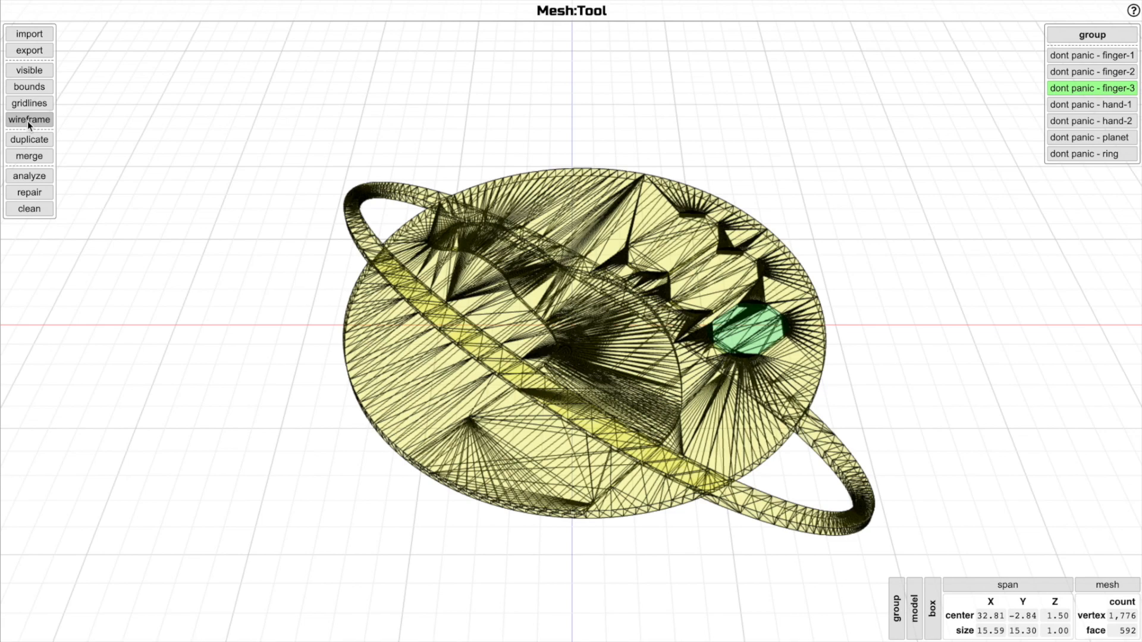
pyautogui.click(27, 120)
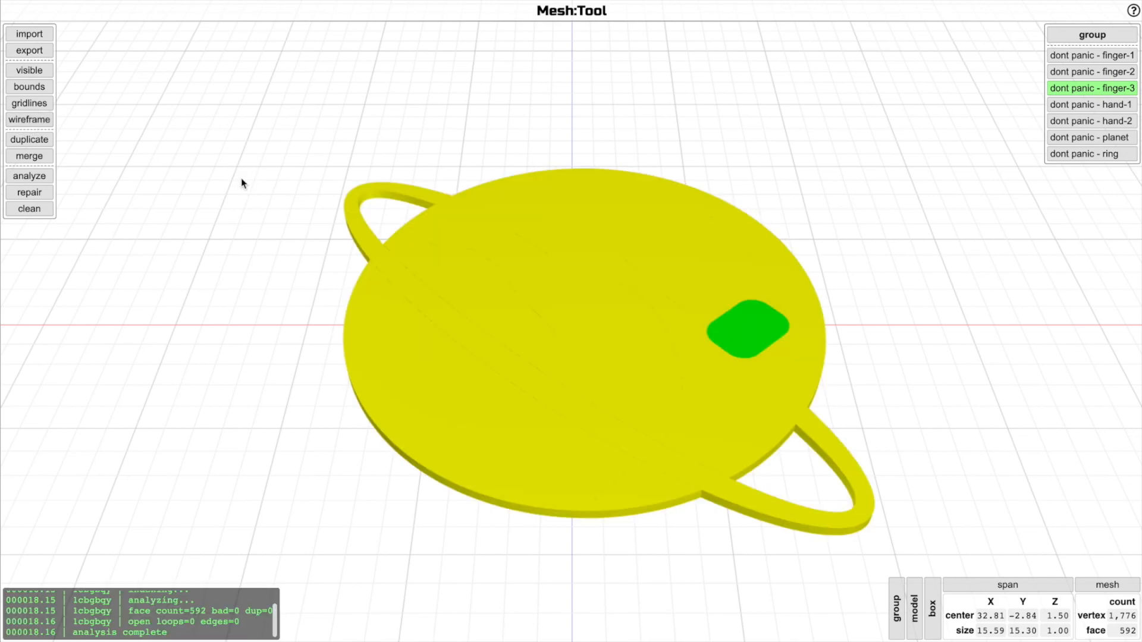
# Select the whole dont-panic group and delete it from the workspace
pyautogui.moveTo(894, 352); pyautogui.dragTo(884, 339)
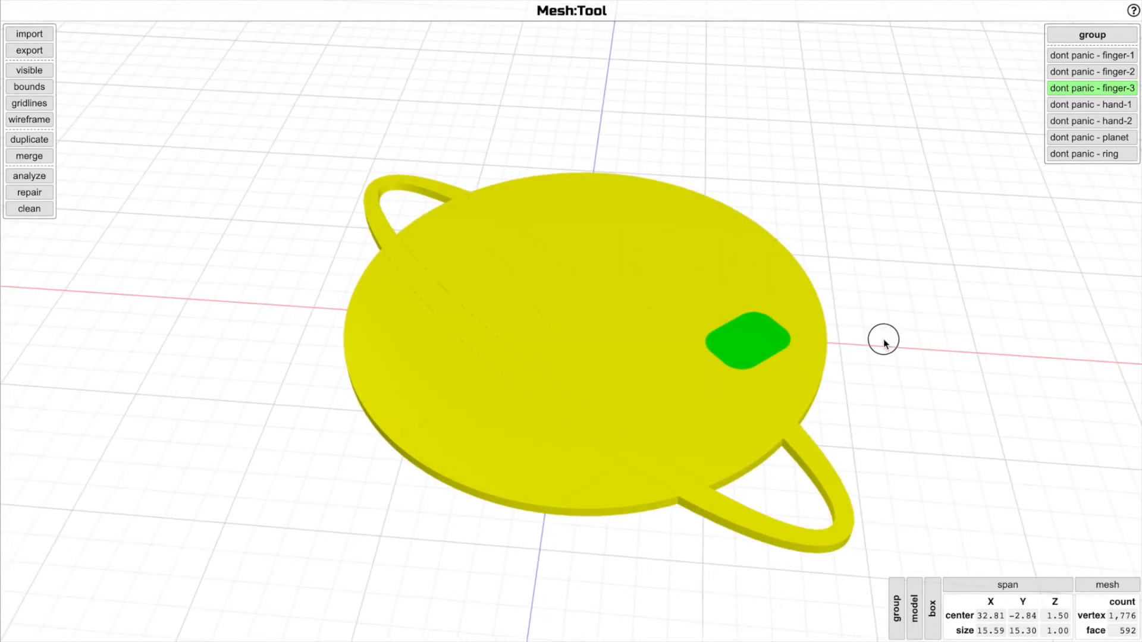
pyautogui.click(873, 288)
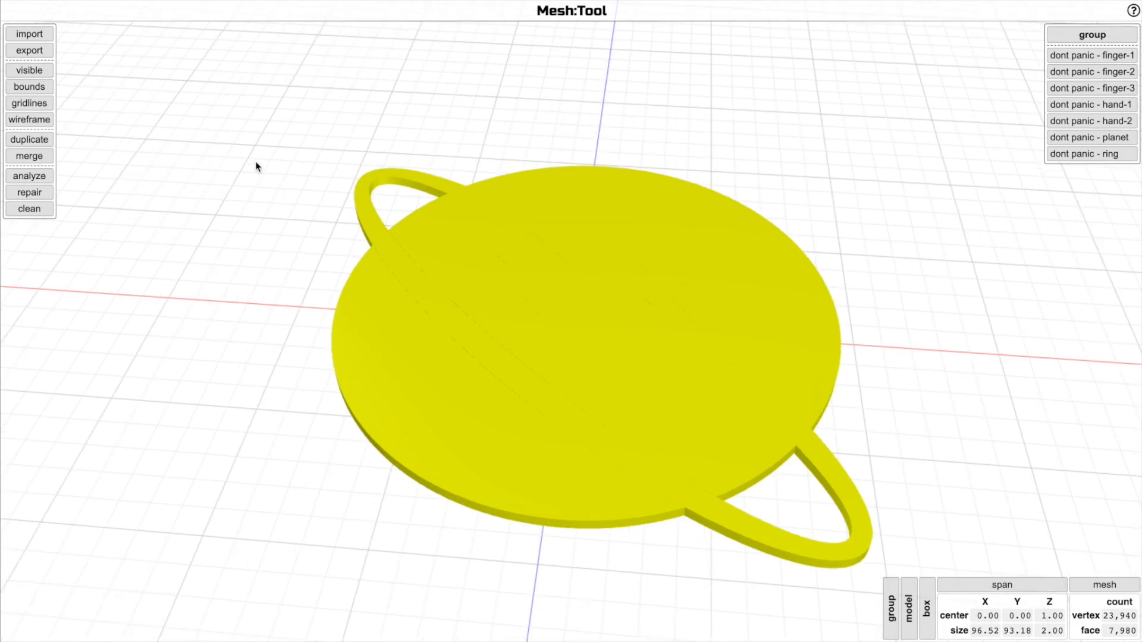
pyautogui.click(620, 201)
pyautogui.press('Delete')
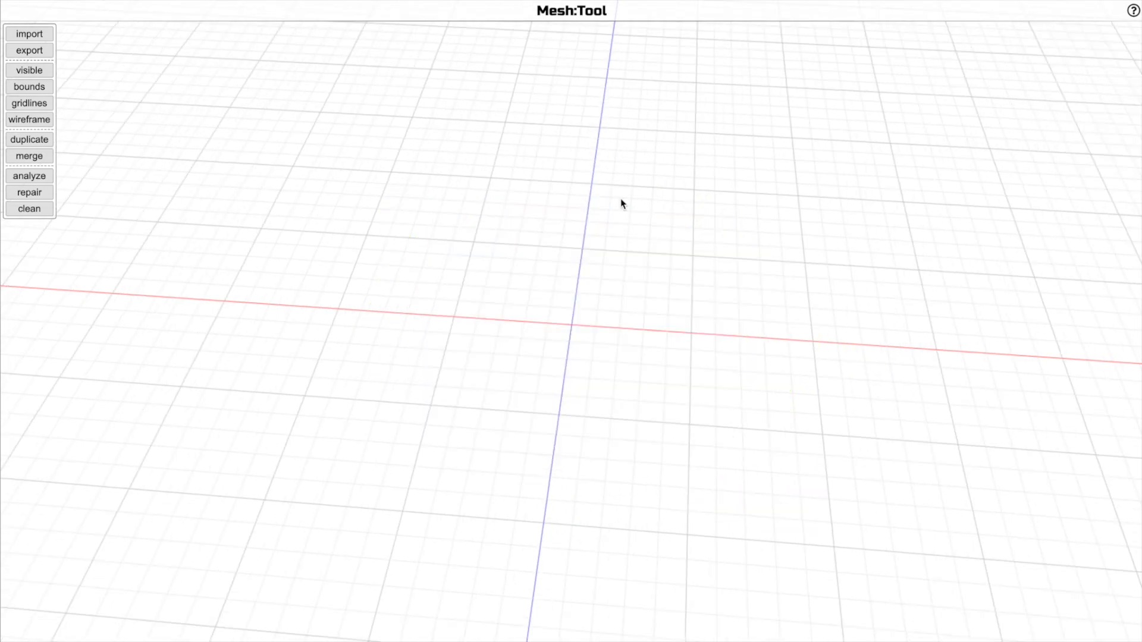
# Import canopy-nm.stl from the broken folder inside the models folder
pyautogui.press('i')
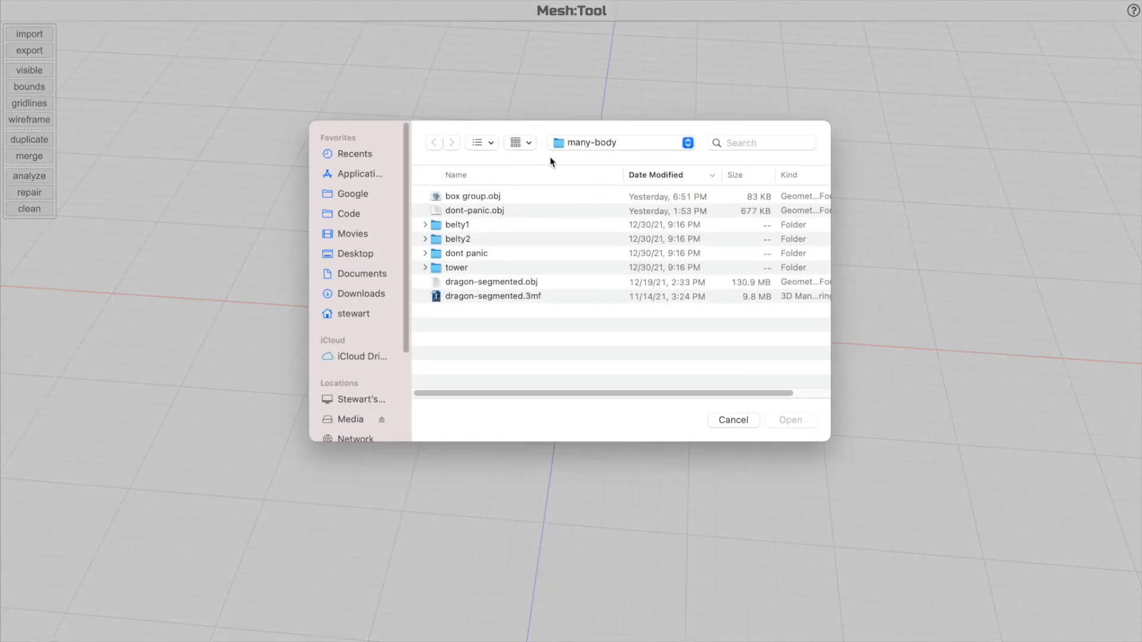
pyautogui.click(579, 146)
pyautogui.click(577, 154)
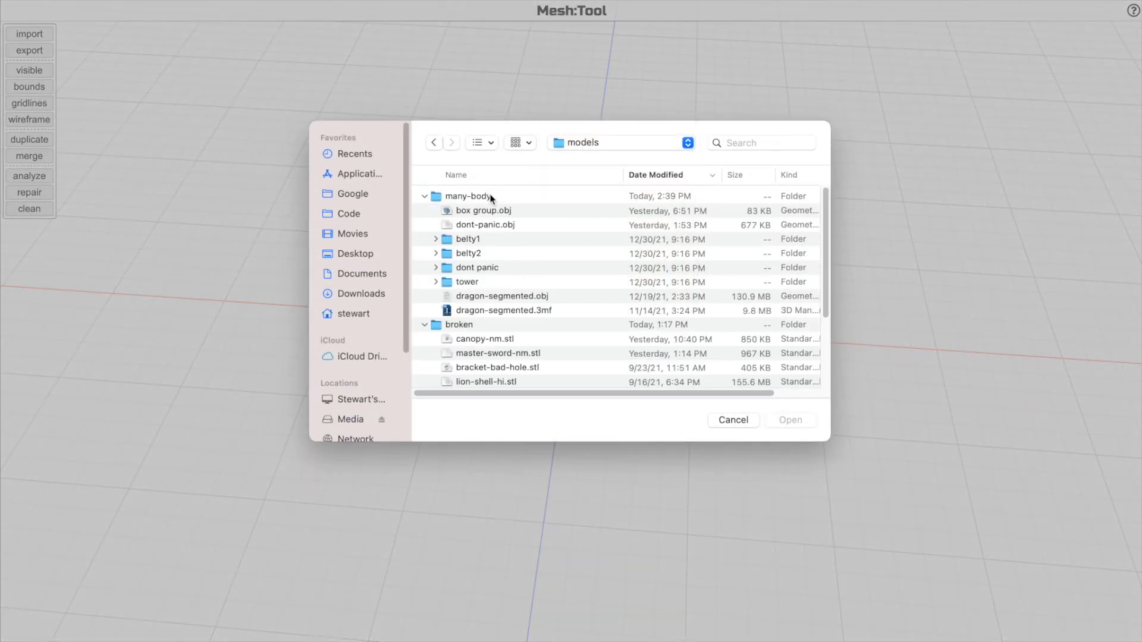
pyautogui.scroll(-3, 493, 268)
pyautogui.doubleClick(494, 262)
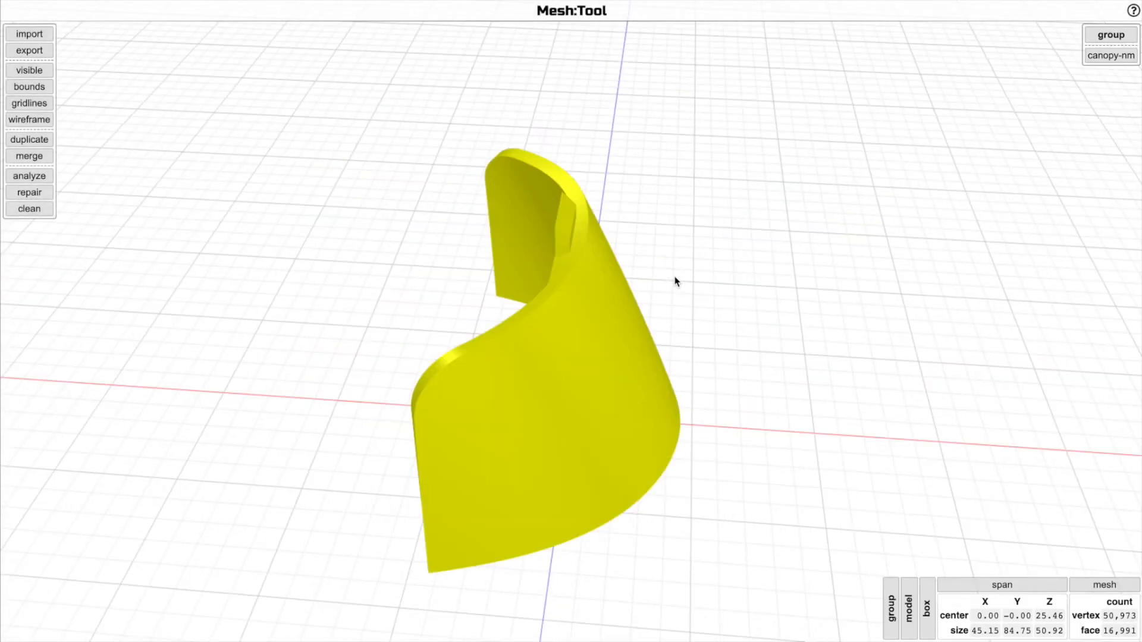
# Analyze the canopy model to find its open edges
pyautogui.moveTo(695, 285); pyautogui.dragTo(232, 186)
pyautogui.press('w')
pyautogui.scroll(5, 573, 324)
pyautogui.moveTo(577, 313)
pyautogui.mouseDown()
pyautogui.moveTo(610, 181)
pyautogui.moveTo(632, 174)
pyautogui.moveTo(714, 319)
pyautogui.moveTo(728, 392)
pyautogui.moveTo(764, 406)
pyautogui.moveTo(717, 436)
pyautogui.moveTo(691, 395)
pyautogui.moveTo(727, 382)
pyautogui.moveTo(694, 565)
pyautogui.moveTo(680, 425)
pyautogui.moveTo(680, 444)
pyautogui.mouseUp()
pyautogui.press('w')
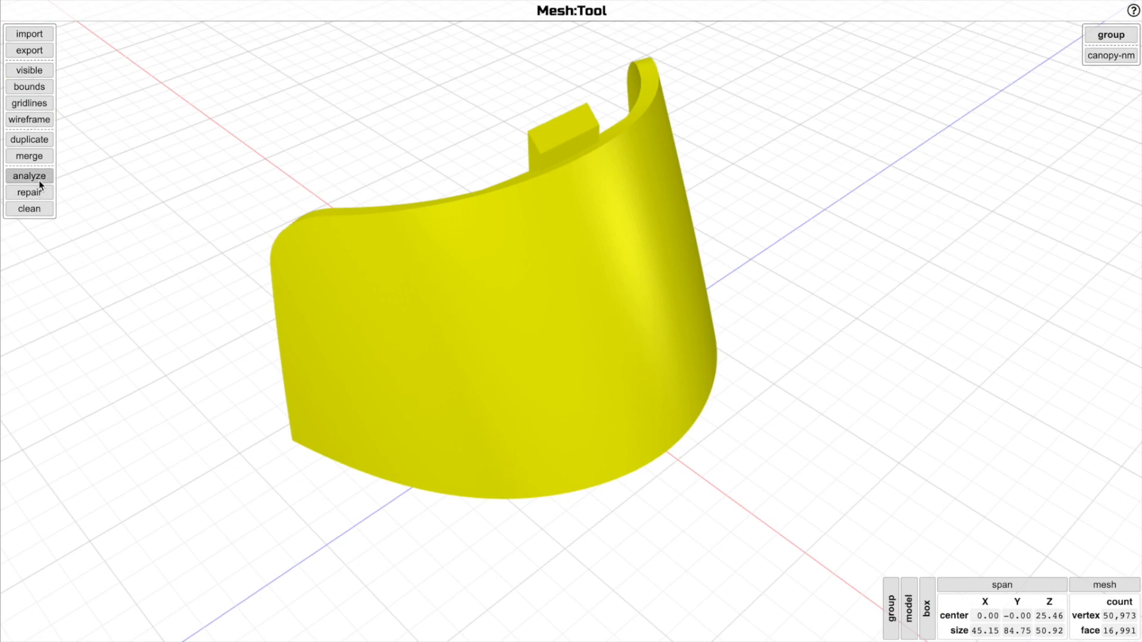
pyautogui.click(38, 181)
pyautogui.moveTo(770, 440); pyautogui.dragTo(790, 277)
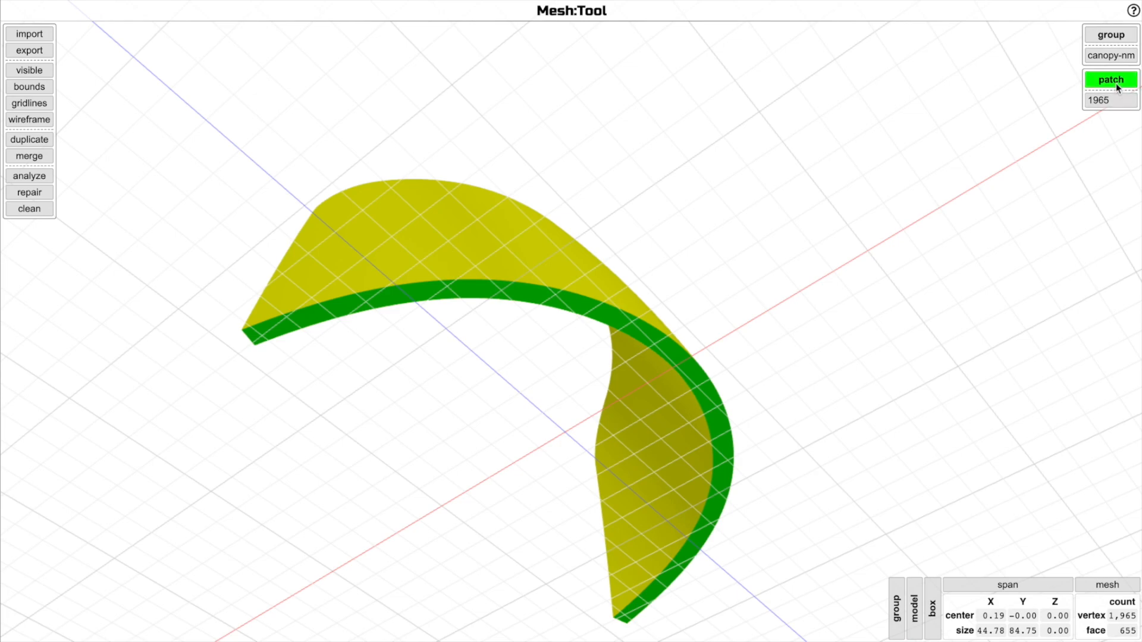
# Show the log and inspect the detected open-edge patch up close
pyautogui.press('l')
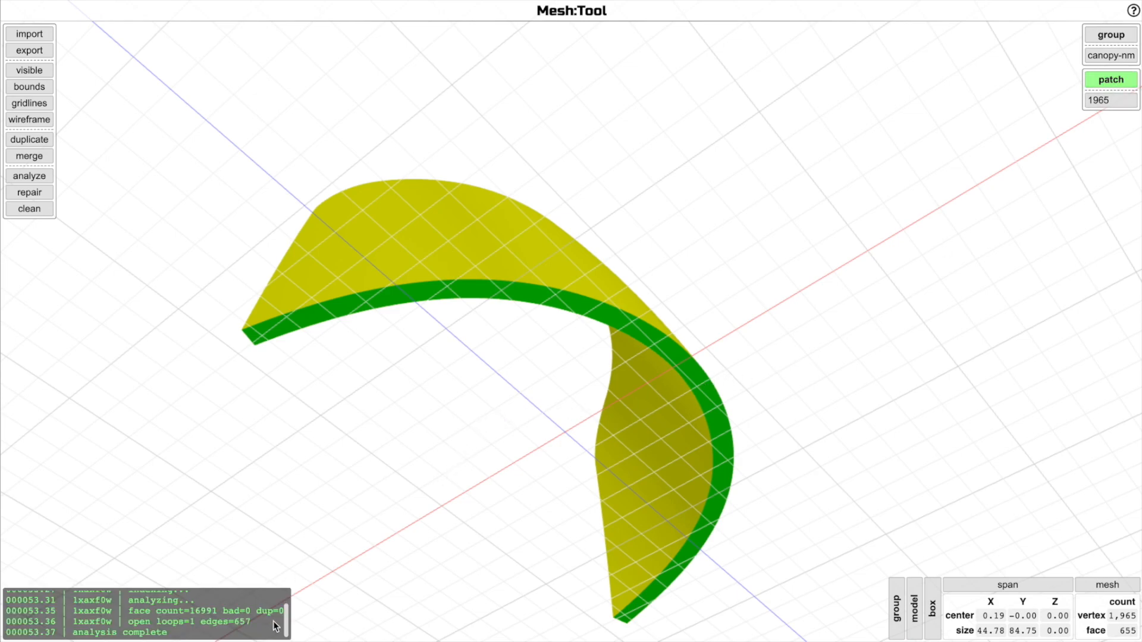
pyautogui.scroll(1, 289, 595)
pyautogui.press('l')
pyautogui.scroll(2, 825, 386)
pyautogui.scroll(-2, 825, 387)
pyautogui.moveTo(825, 387)
pyautogui.mouseDown()
pyautogui.moveTo(806, 418)
pyautogui.moveTo(803, 394)
pyautogui.mouseUp()
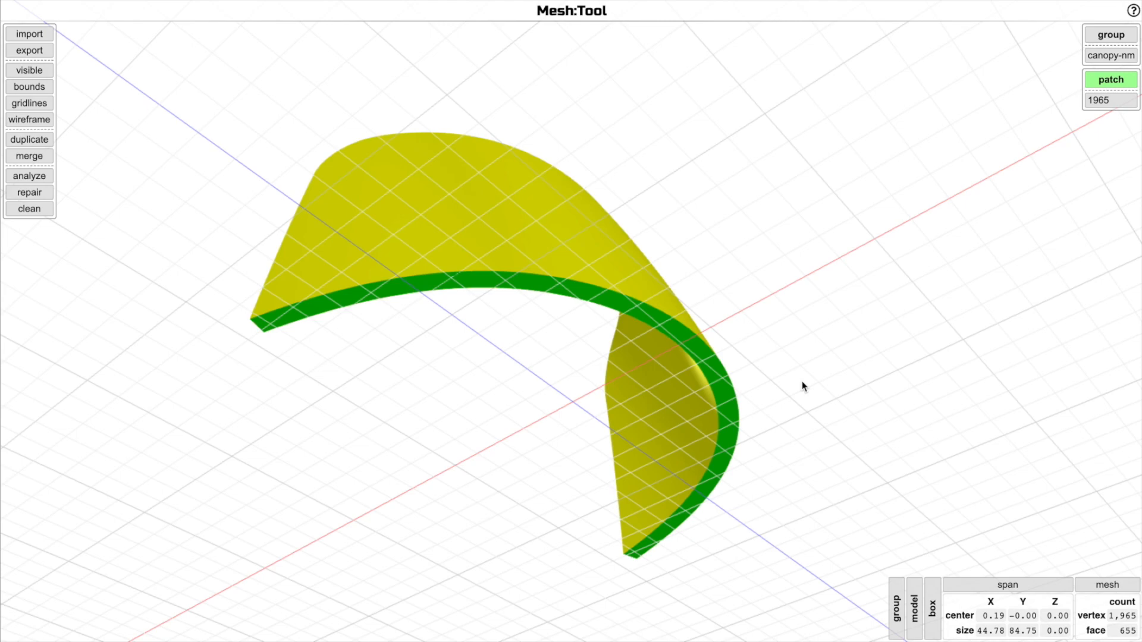
# Clear the selection and run the analysis on the canopy model again
pyautogui.click(802, 387)
pyautogui.moveTo(802, 387); pyautogui.dragTo(844, 361)
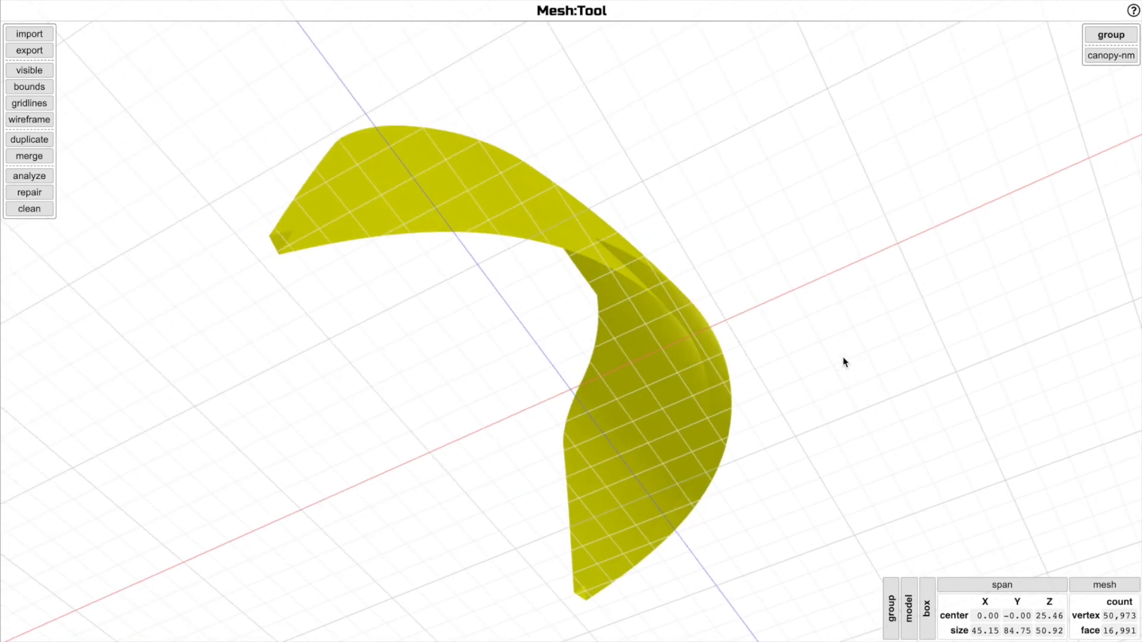
pyautogui.click(28, 178)
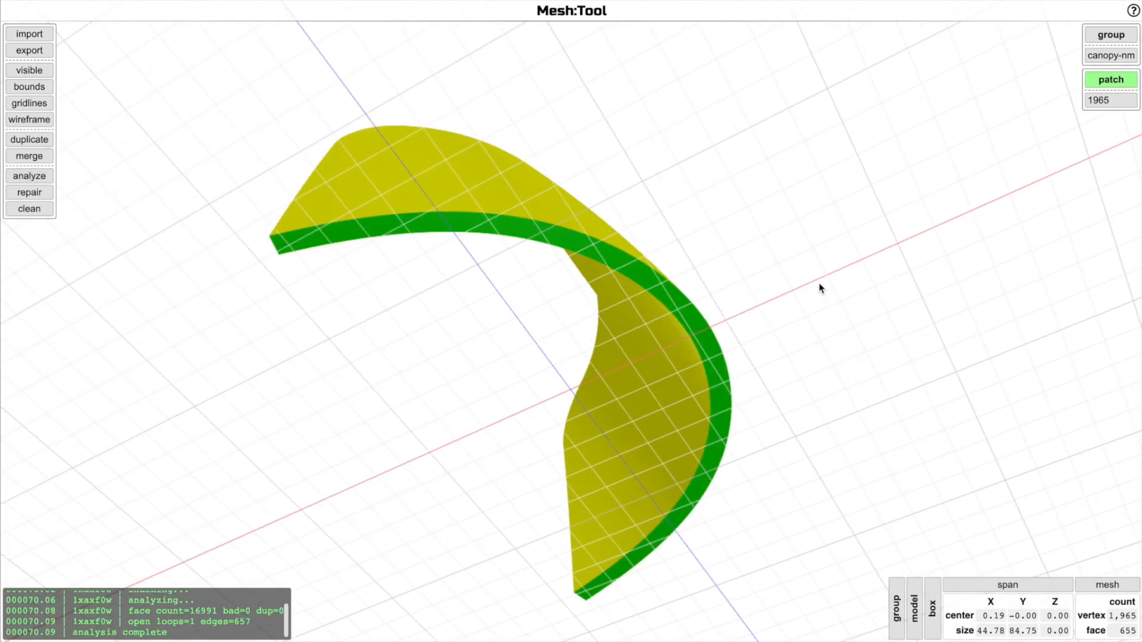
pyautogui.moveTo(819, 289); pyautogui.dragTo(816, 307)
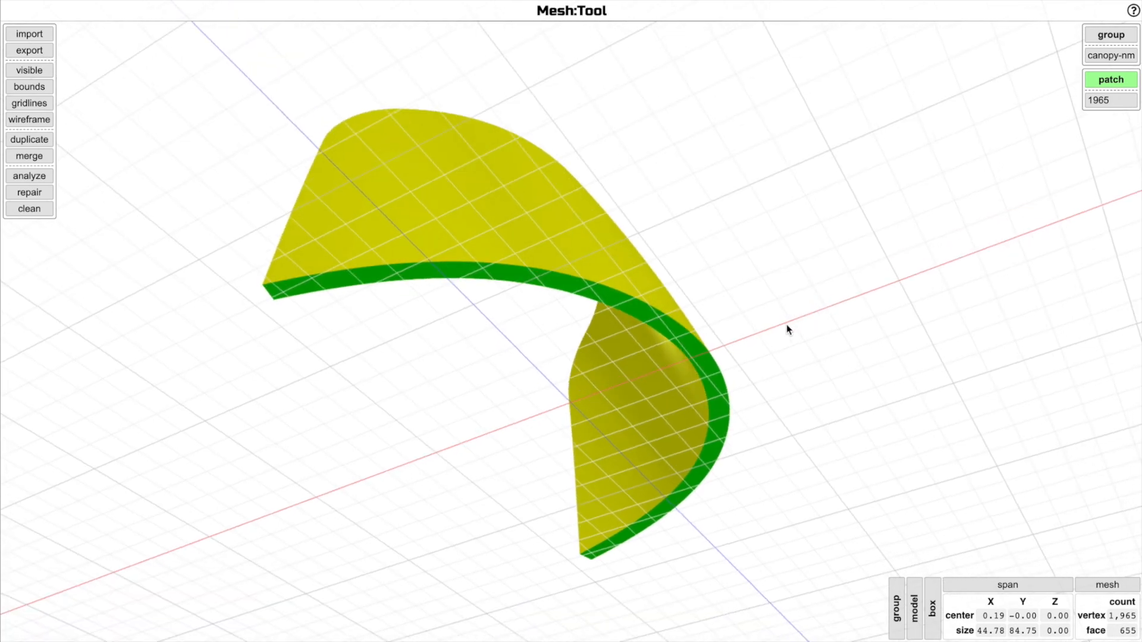
# Select the 1965 patch together with the canopy-nm model and merge them
pyautogui.click(1099, 99)
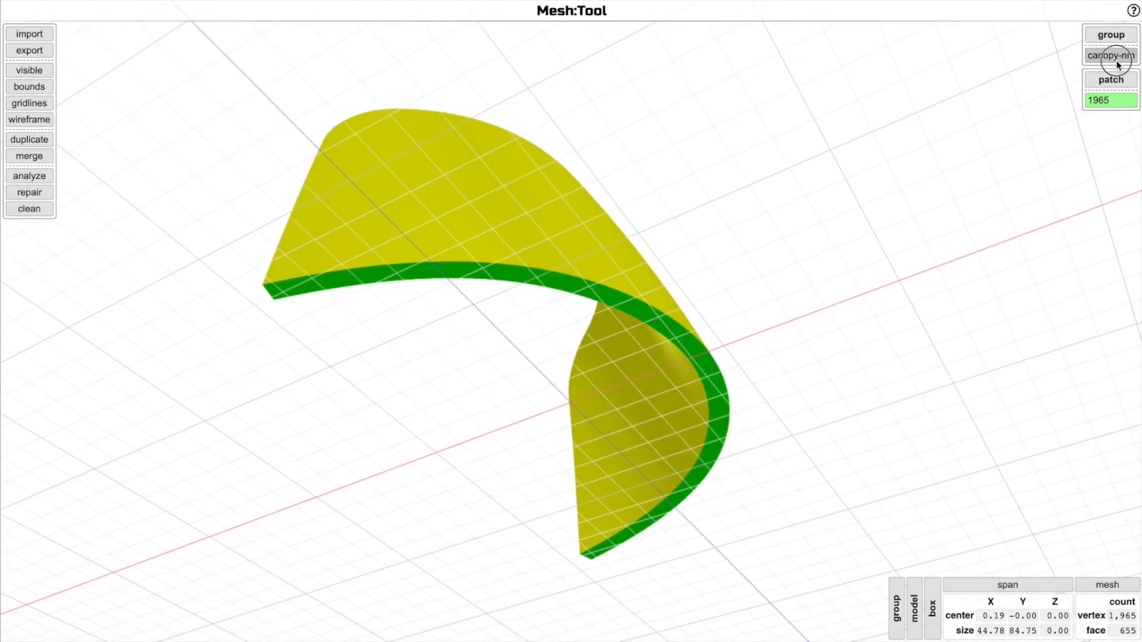
pyautogui.click(1116, 61)
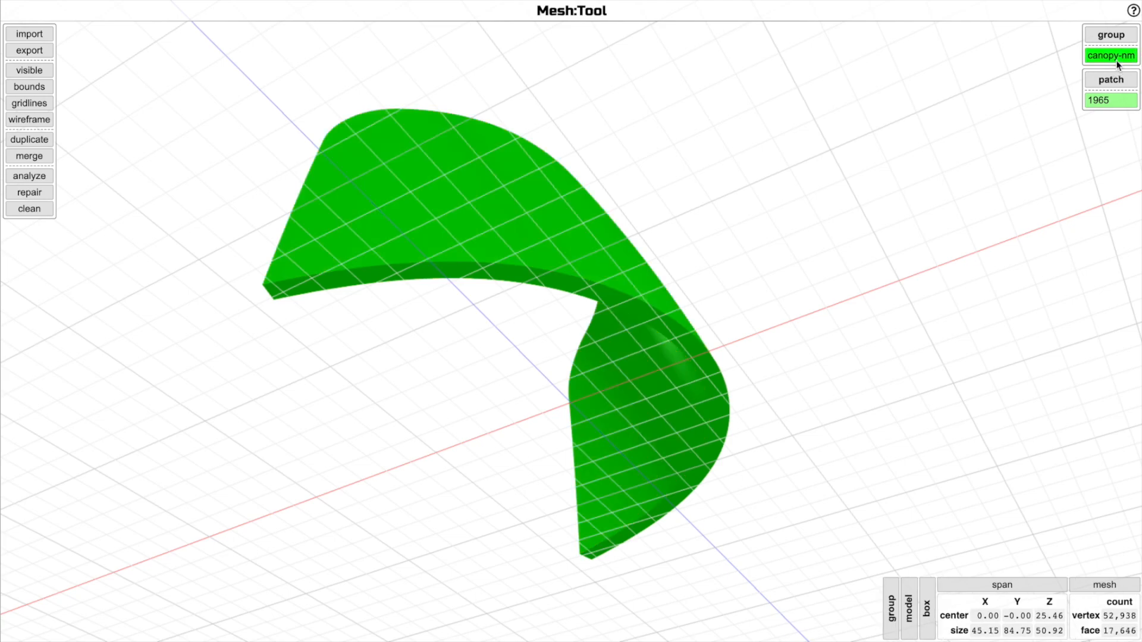
pyautogui.click(29, 154)
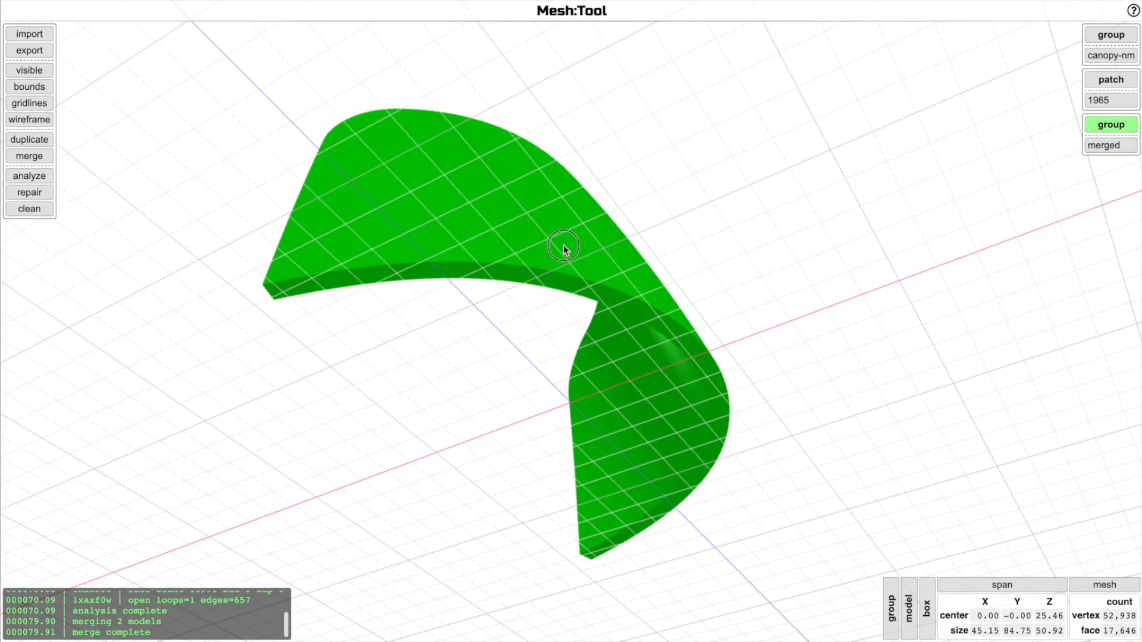
# Move the merged model aside and delete it
pyautogui.moveTo(564, 247); pyautogui.dragTo(794, 245)
pyautogui.moveTo(992, 262)
pyautogui.mouseDown()
pyautogui.moveTo(992, 400)
pyautogui.moveTo(1012, 373)
pyautogui.moveTo(994, 230)
pyautogui.moveTo(987, 252)
pyautogui.mouseUp()
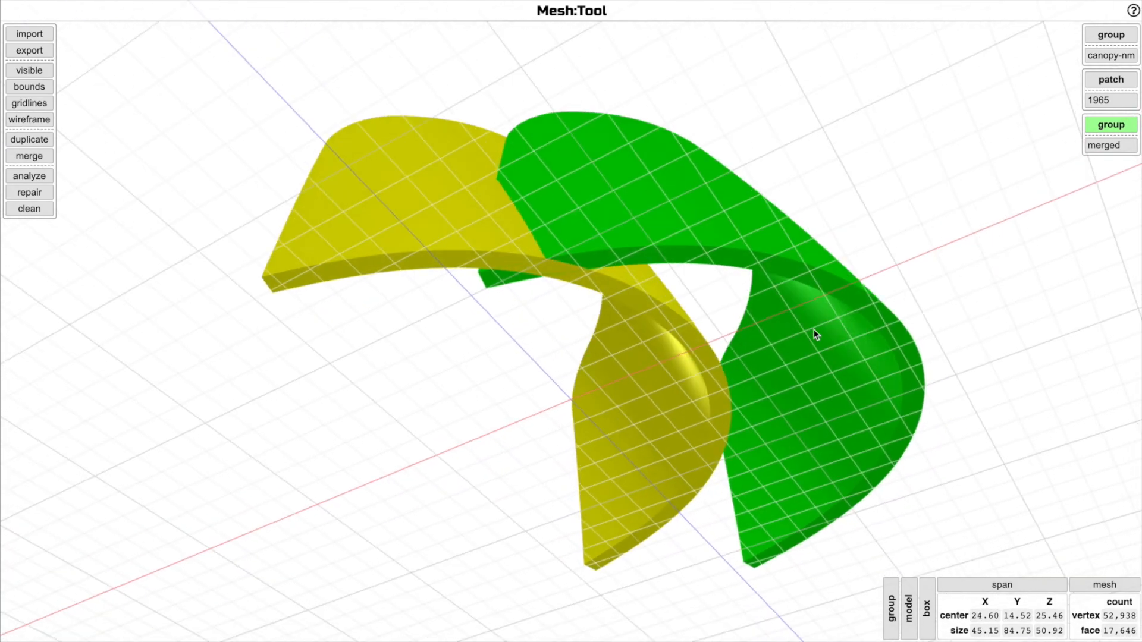
pyautogui.press('Delete')
# Select the canopy model and orbit around it to inspect its shape
pyautogui.click(687, 340)
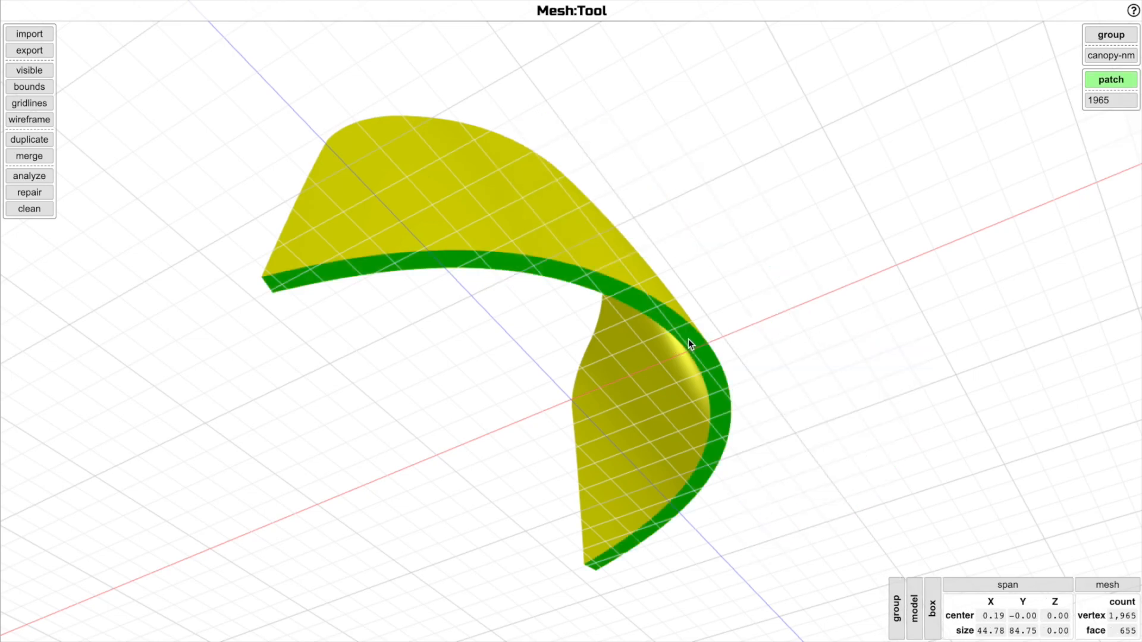
pyautogui.click(688, 339)
pyautogui.moveTo(687, 340); pyautogui.dragTo(777, 307)
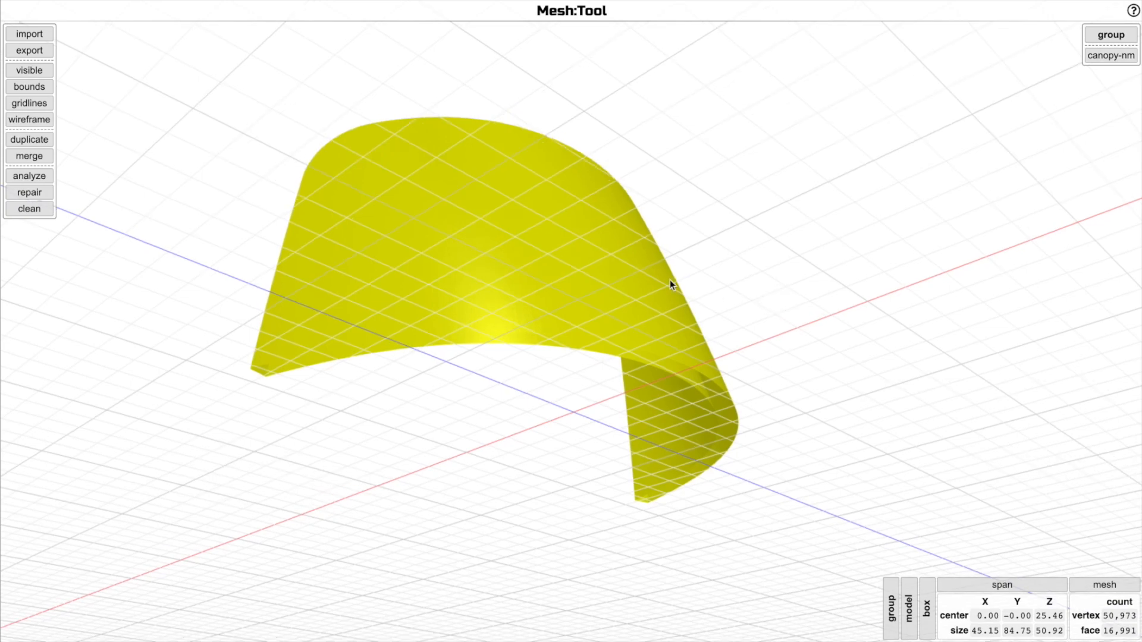
# Repair the canopy-nm model and orbit around it to view the result
pyautogui.click(40, 192)
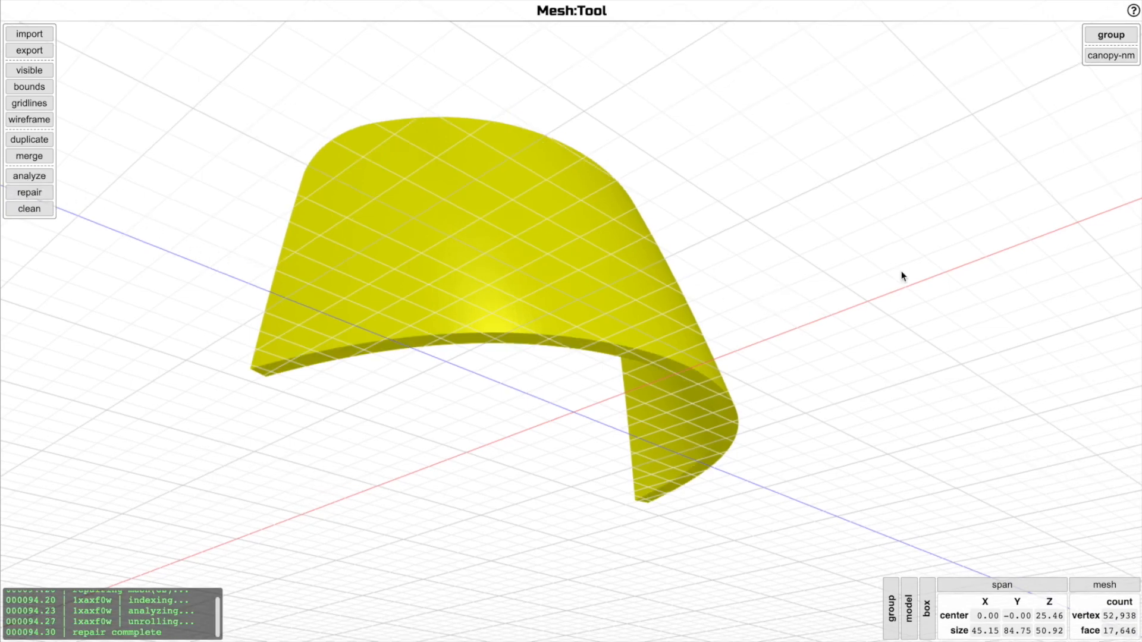
pyautogui.moveTo(901, 274); pyautogui.dragTo(904, 255)
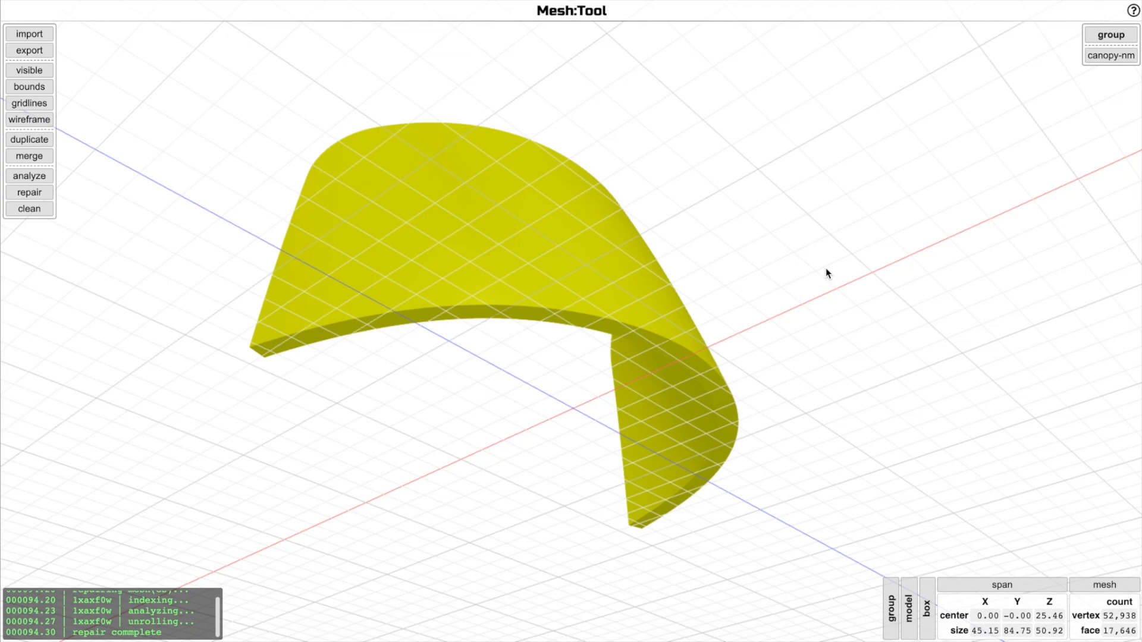
pyautogui.scroll(3, 812, 272)
pyautogui.scroll(-4, 812, 273)
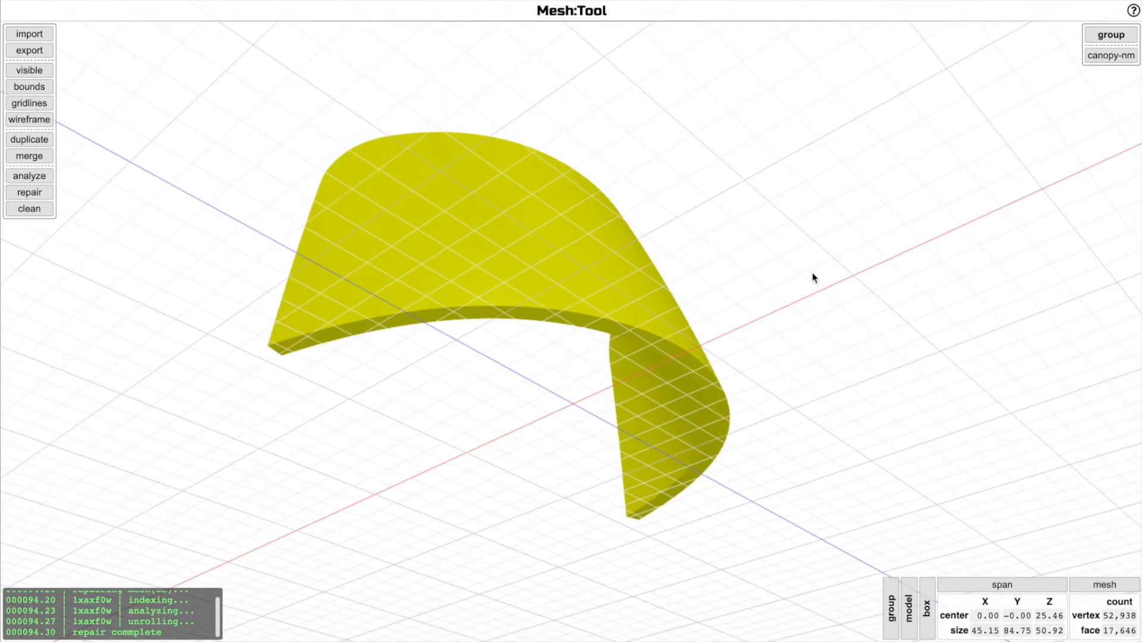
# Select the repaired canopy model and delete it from the scene
pyautogui.click(677, 354)
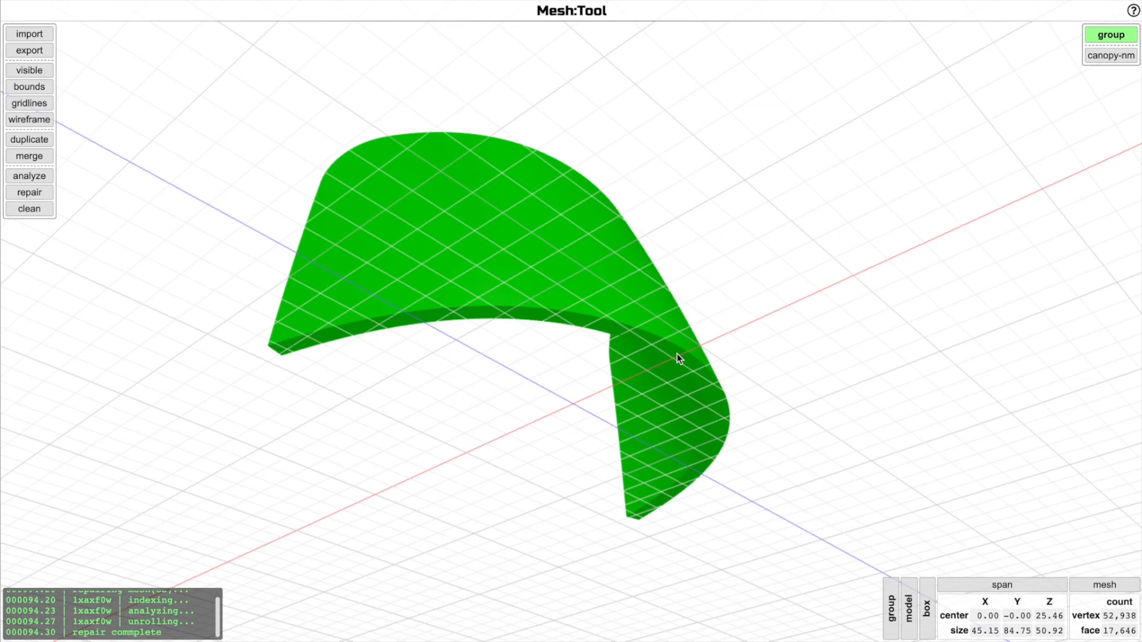
pyautogui.press('Delete')
pyautogui.moveTo(678, 359); pyautogui.dragTo(662, 425)
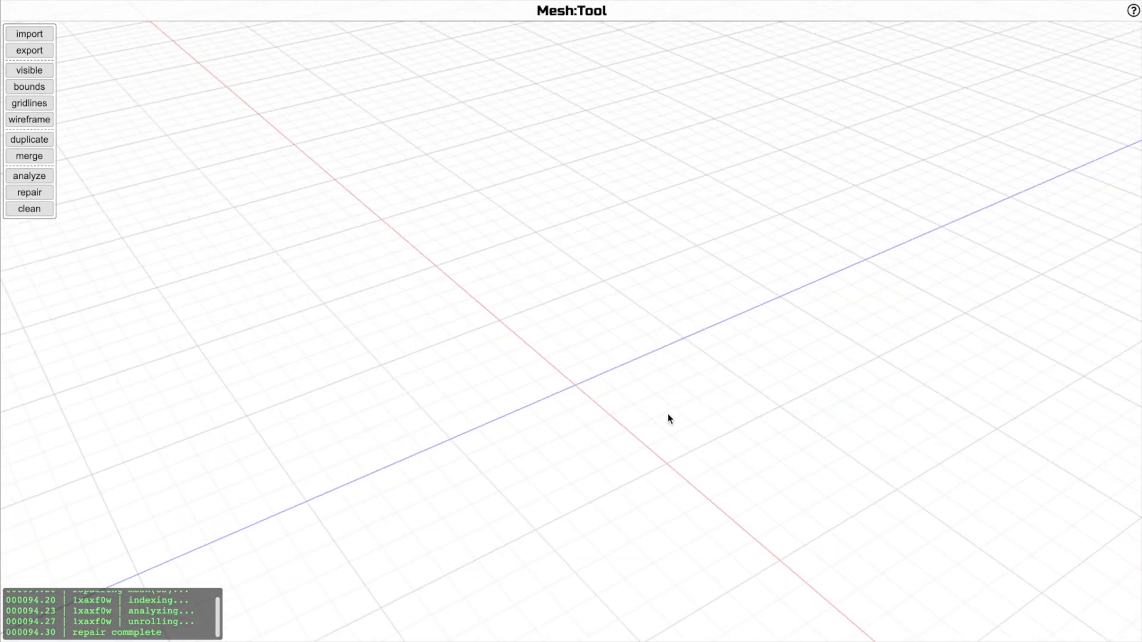
# Import canopy-shell.stl from the broken folder, select it and clean the mesh
pyautogui.press('i')
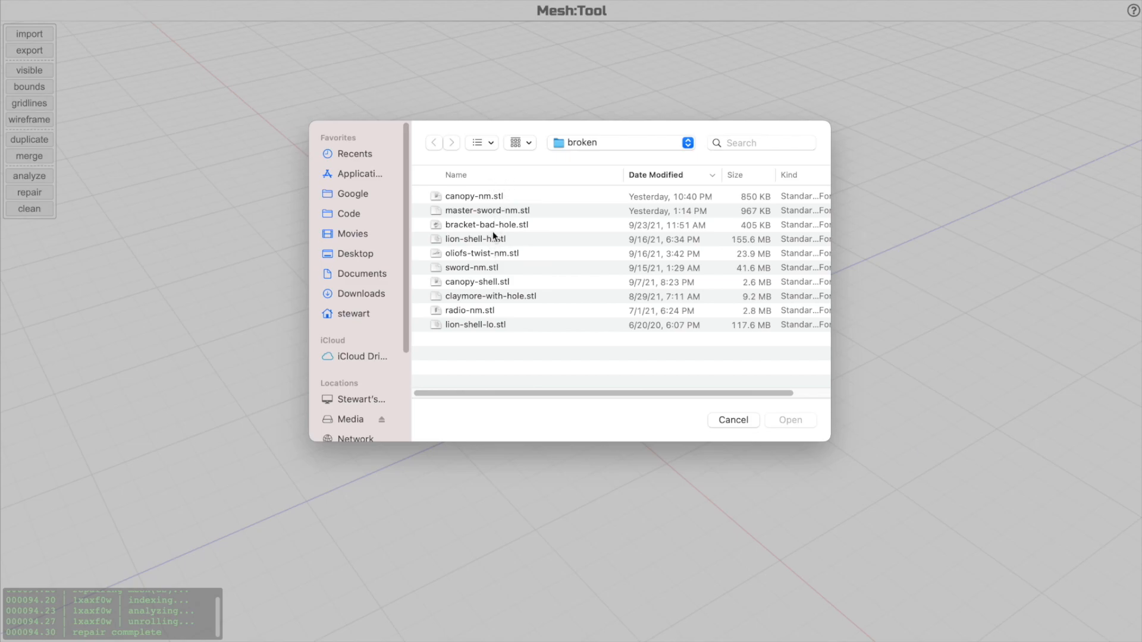
pyautogui.doubleClick(483, 282)
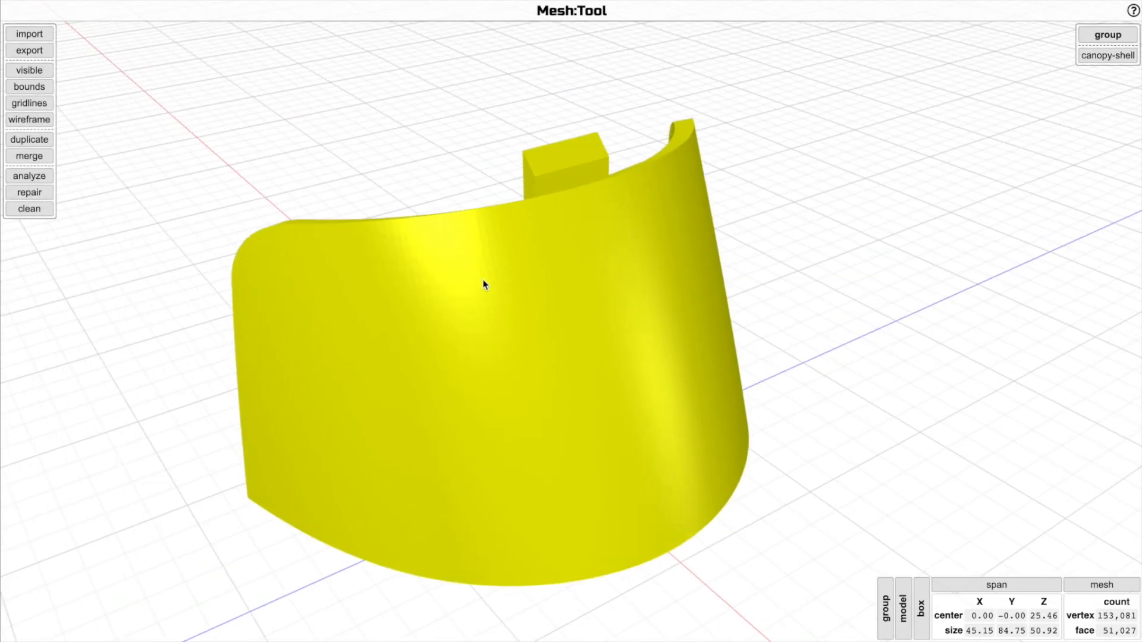
pyautogui.click(547, 342)
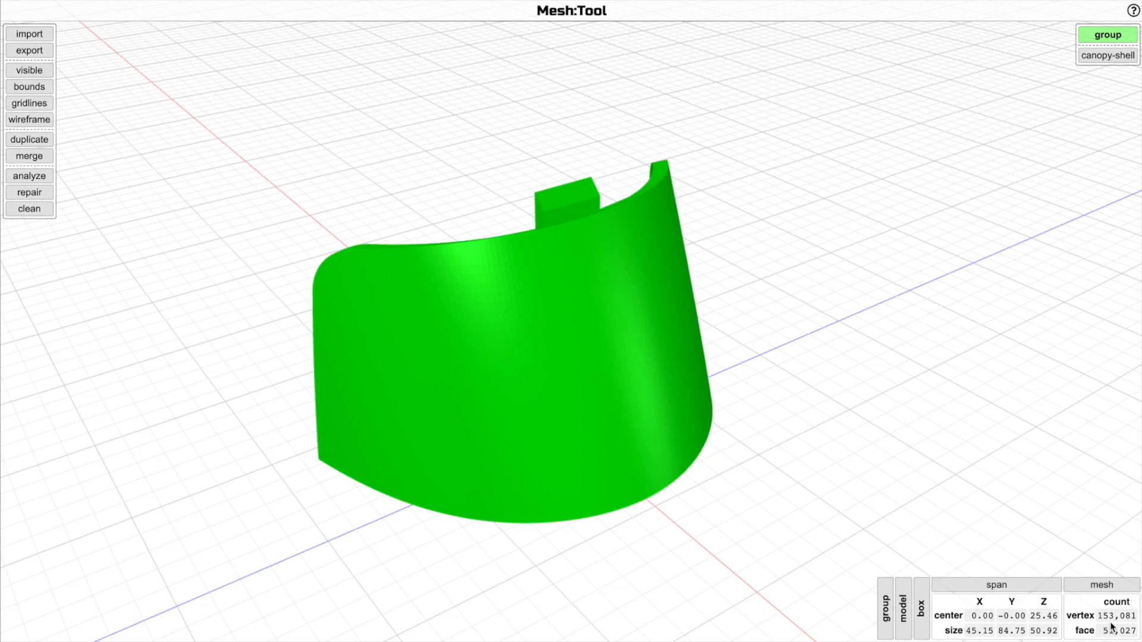
pyautogui.scroll(-3, 945, 487)
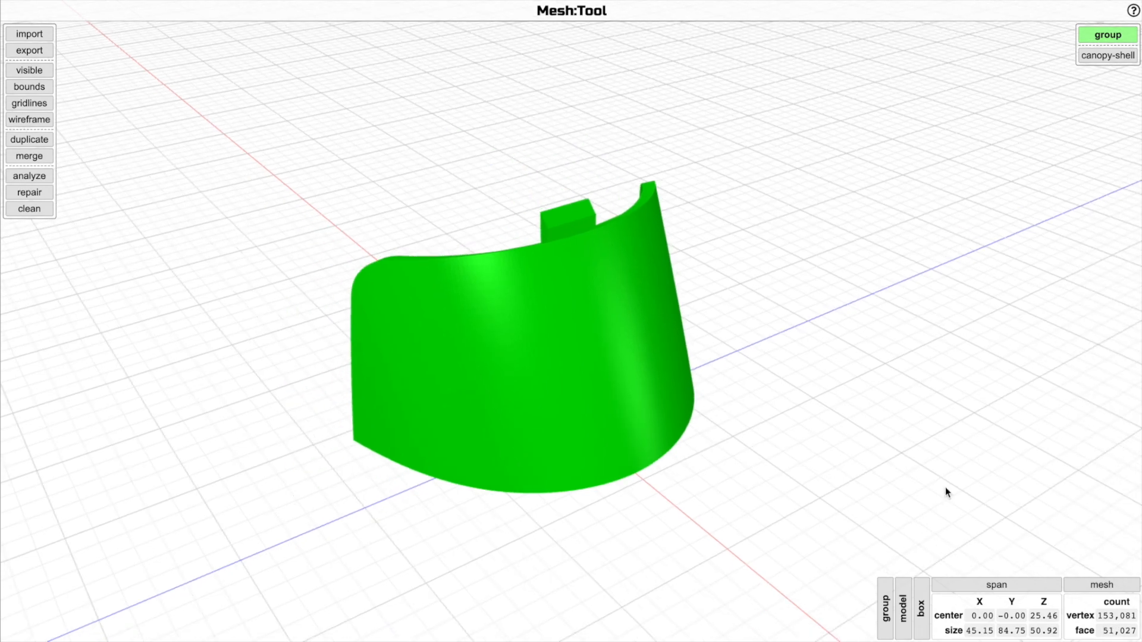
pyautogui.scroll(4, 945, 487)
pyautogui.moveTo(887, 457); pyautogui.dragTo(336, 613)
pyautogui.click(28, 209)
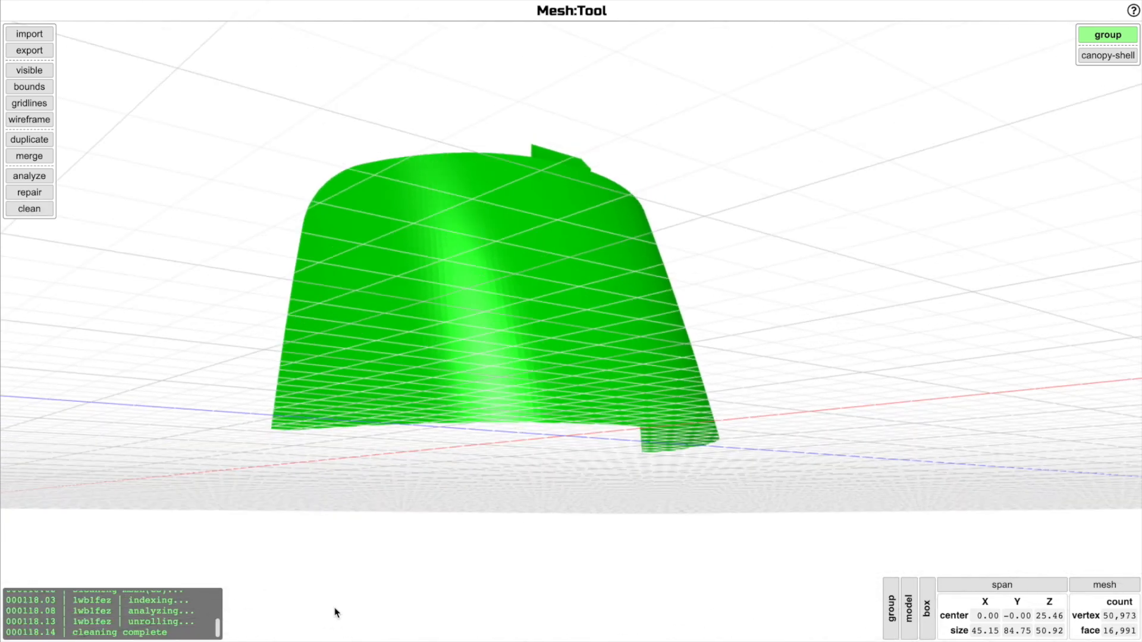
# Switch the cleaned canopy shell to wireframe display
pyautogui.click(218, 626)
pyautogui.moveTo(218, 625)
pyautogui.mouseDown()
pyautogui.moveTo(218, 602)
pyautogui.moveTo(218, 620)
pyautogui.mouseUp()
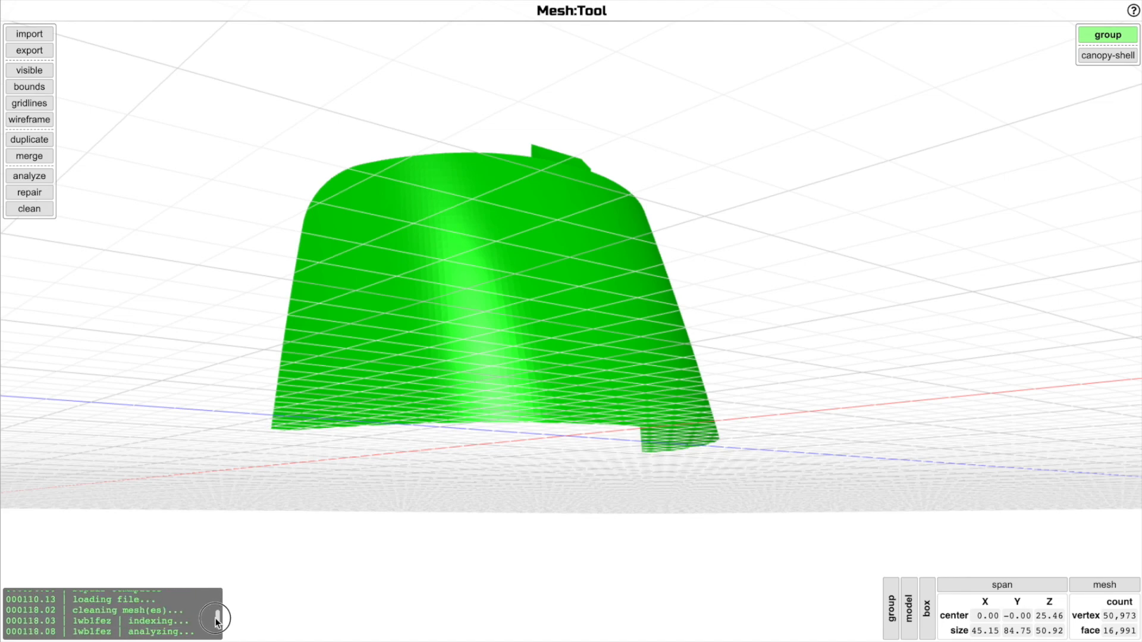
pyautogui.scroll(2, 597, 478)
pyautogui.moveTo(596, 477); pyautogui.dragTo(781, 501)
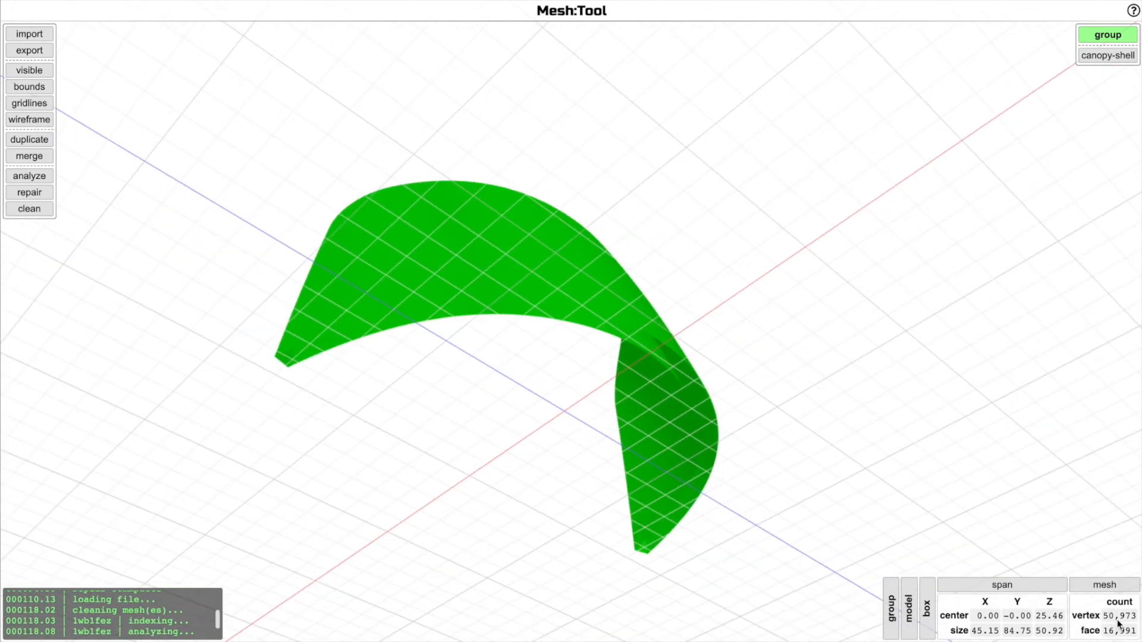
pyautogui.moveTo(1011, 552); pyautogui.dragTo(826, 355)
pyautogui.press('w')
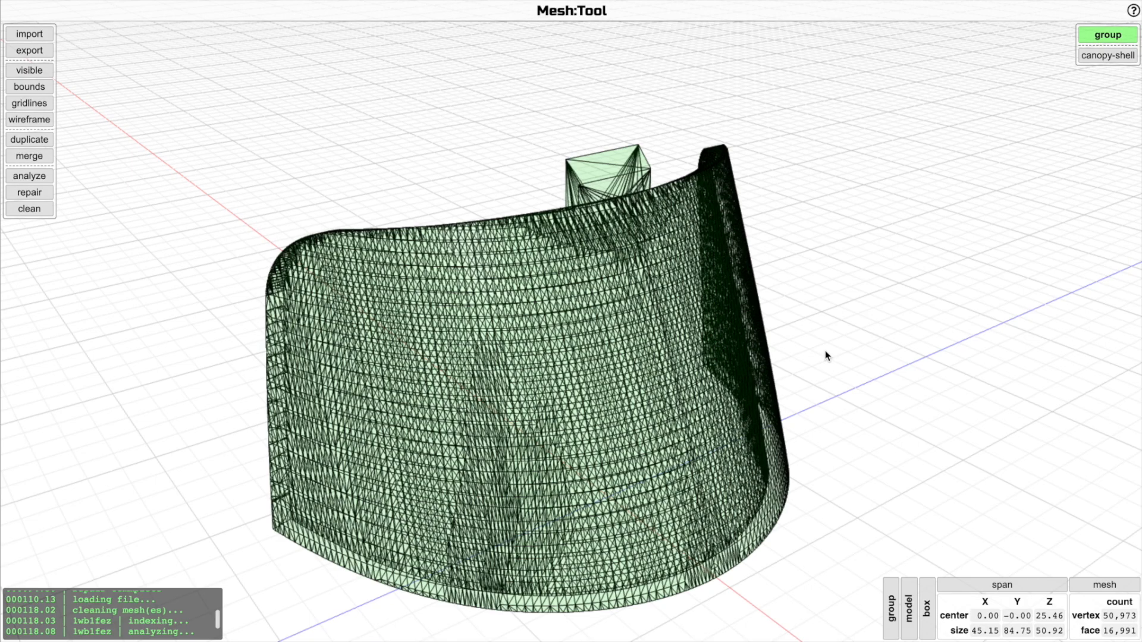
pyautogui.moveTo(815, 377); pyautogui.dragTo(746, 370)
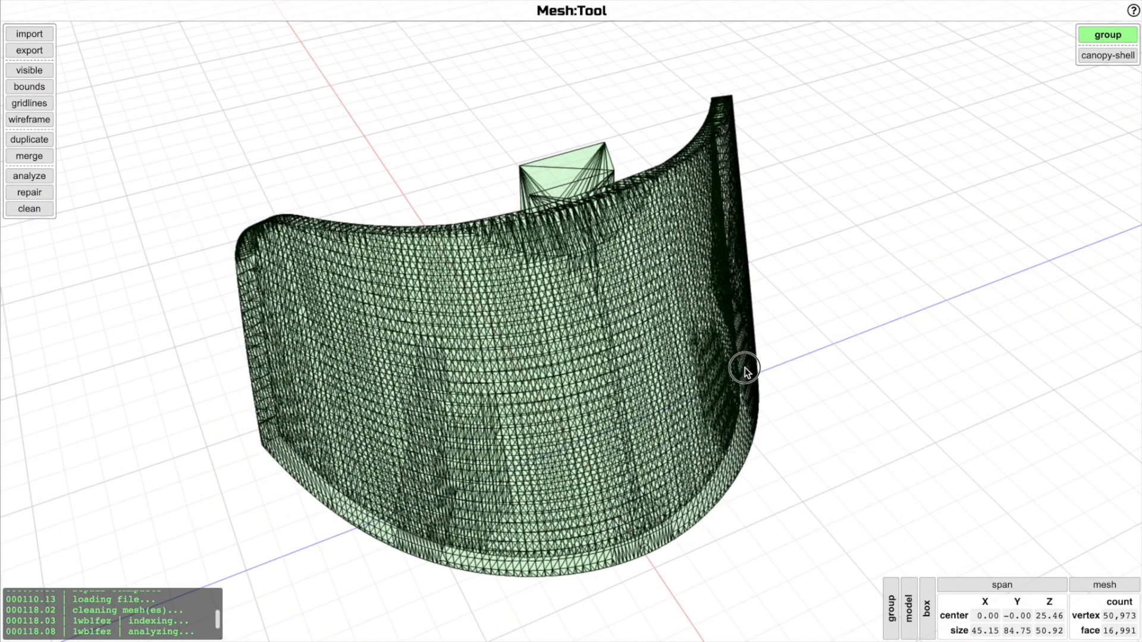
# Zoom in and orbit around the wireframe canopy shell to examine its tab and edge triangulation
pyautogui.click(599, 148)
pyautogui.scroll(3, 586, 369)
pyautogui.scroll(5, 586, 372)
pyautogui.moveTo(752, 311); pyautogui.dragTo(716, 321)
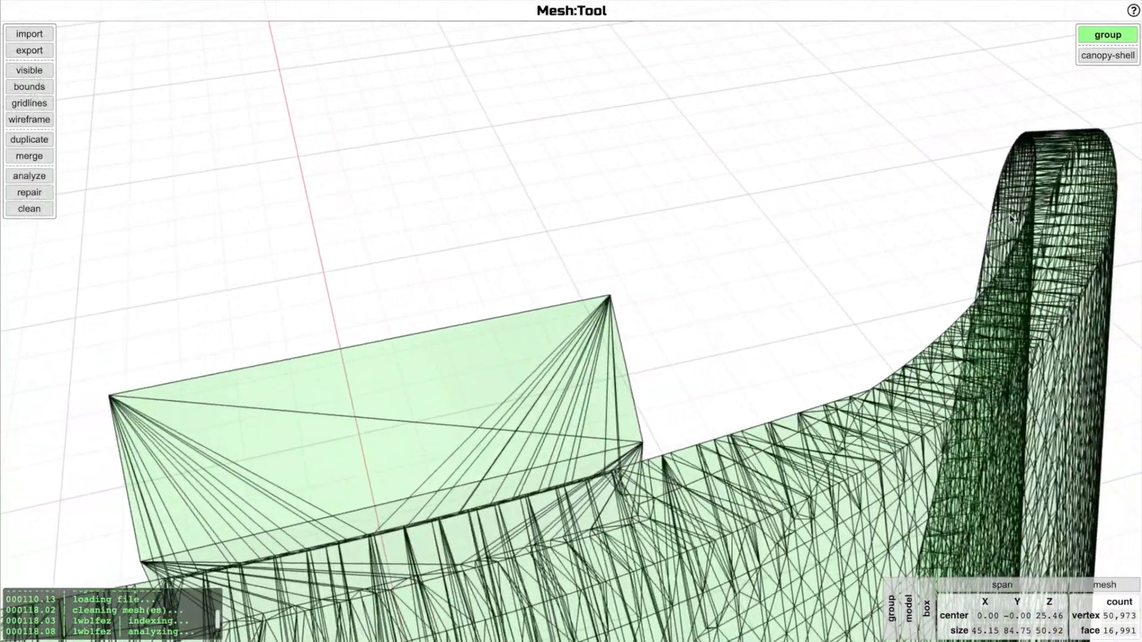
pyautogui.click(1100, 141)
pyautogui.moveTo(1062, 167); pyautogui.dragTo(795, 296)
pyautogui.keyDown('super'); pyautogui.click(762, 317); pyautogui.keyUp('super')
pyautogui.moveTo(732, 351); pyautogui.dragTo(561, 158)
pyautogui.scroll(5, 603, 344)
pyautogui.scroll(5, 604, 347)
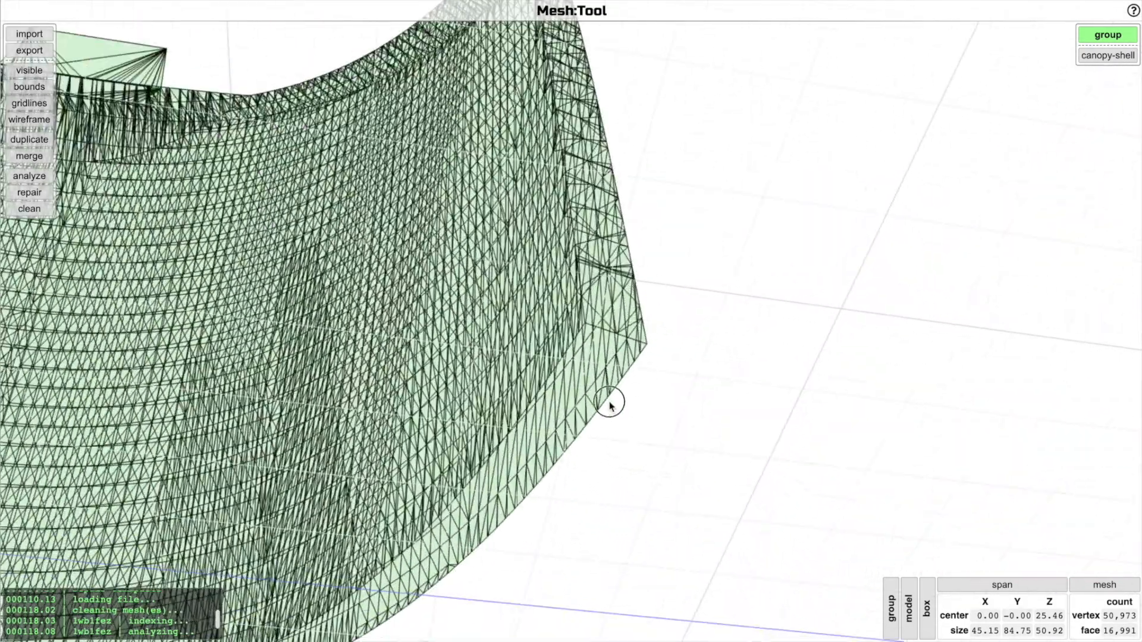
pyautogui.moveTo(612, 401); pyautogui.dragTo(692, 275)
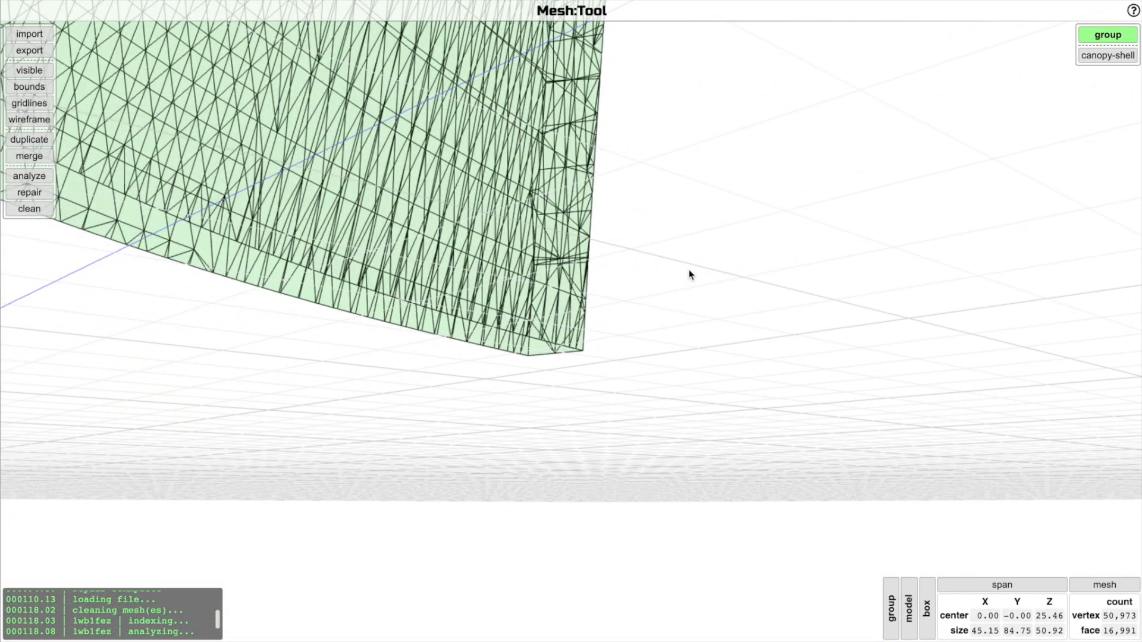
pyautogui.press('z')
pyautogui.press('h')
pyautogui.scroll(5, 689, 270)
pyautogui.keyDown('super'); pyautogui.click(734, 261); pyautogui.keyUp('super')
pyautogui.moveTo(734, 265); pyautogui.dragTo(646, 319)
pyautogui.moveTo(736, 321); pyautogui.dragTo(780, 347)
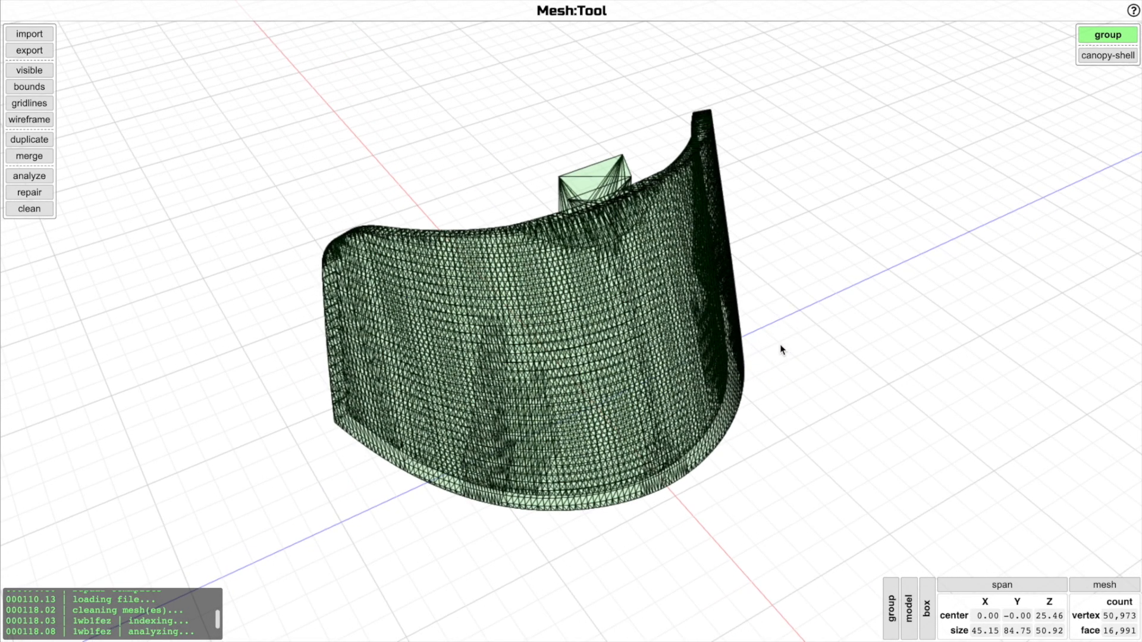